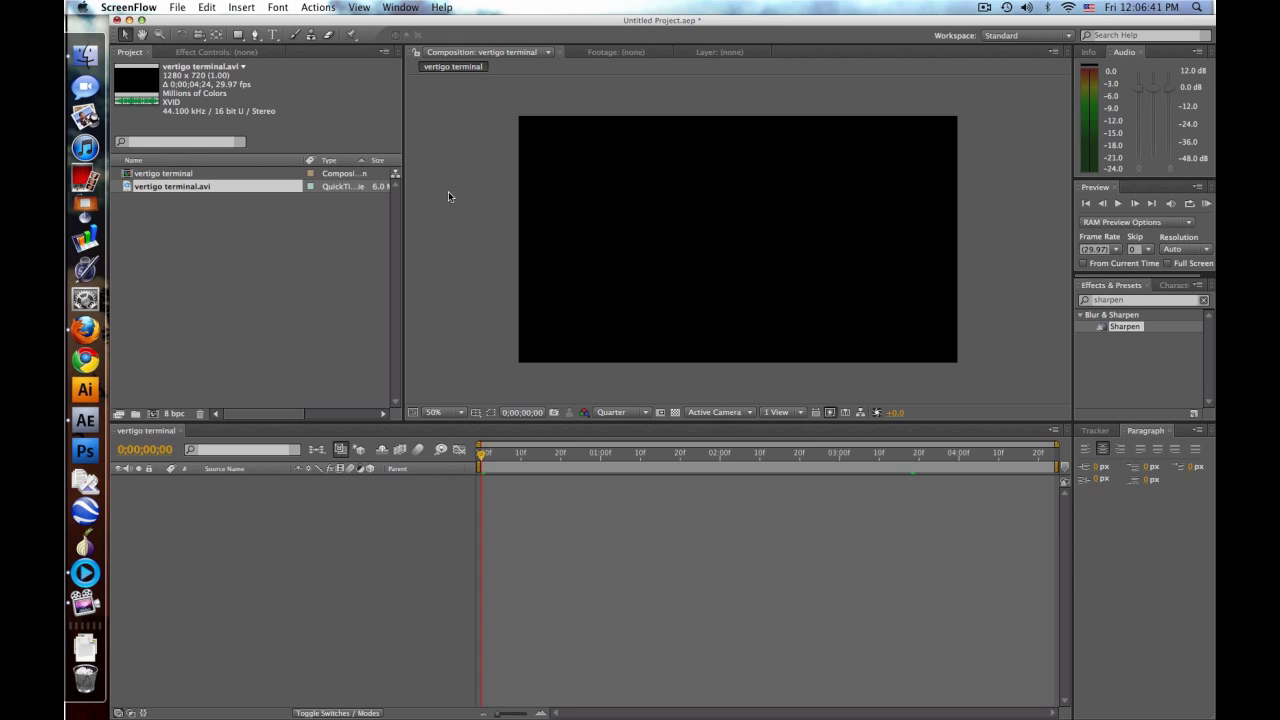
Add vertigo terminal.avi to the 'vertigo terminal' composition and scrub through it to preview.
{"action": "left_click", "coordinate": [197, 188]}
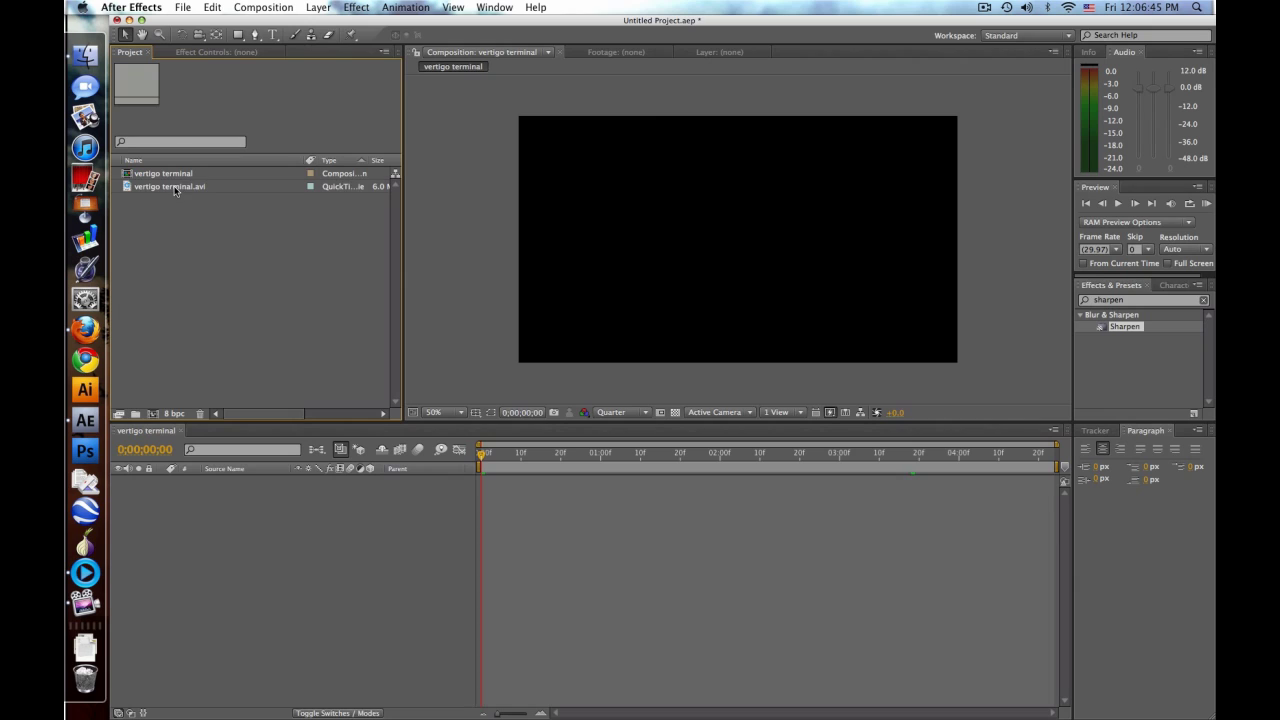
{"action": "left_click_drag", "start_coordinate": [190, 186], "coordinate": [739, 240]}
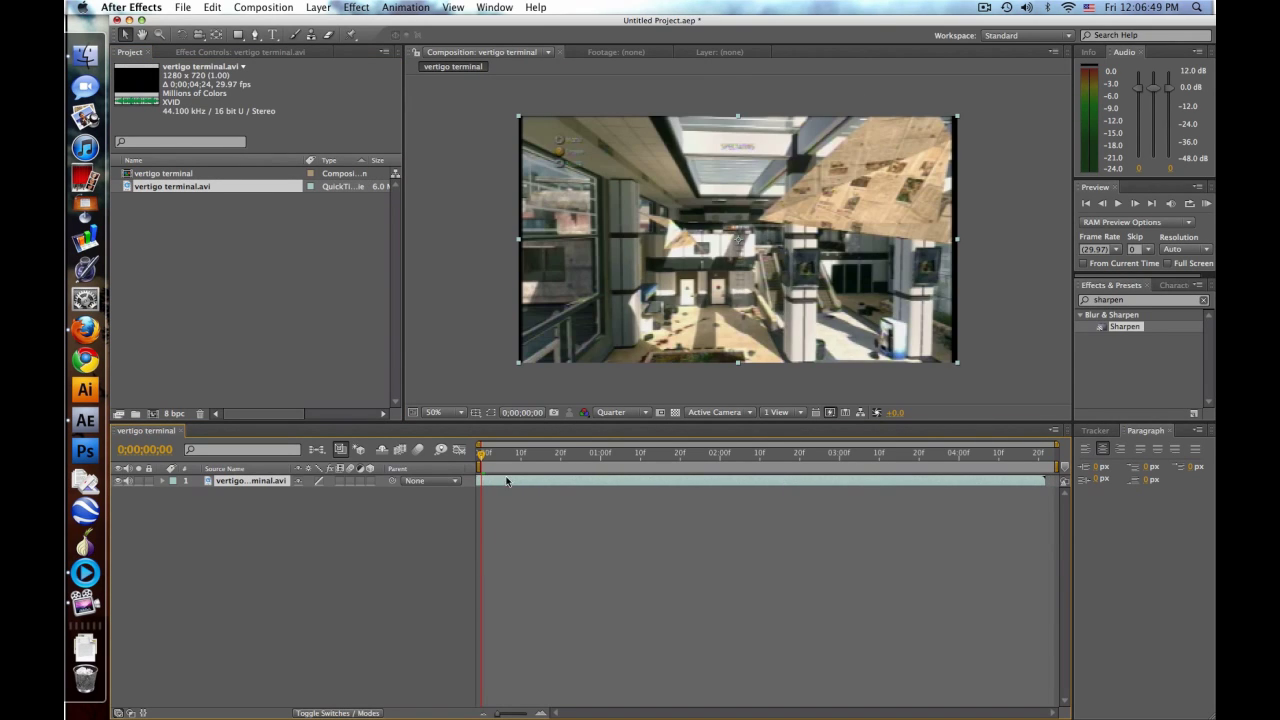
{"action": "mouse_move", "coordinate": [482, 458]}
{"action": "left_mouse_down"}
{"action": "mouse_move", "coordinate": [925, 455]}
{"action": "mouse_move", "coordinate": [760, 457]}
{"action": "left_mouse_up"}
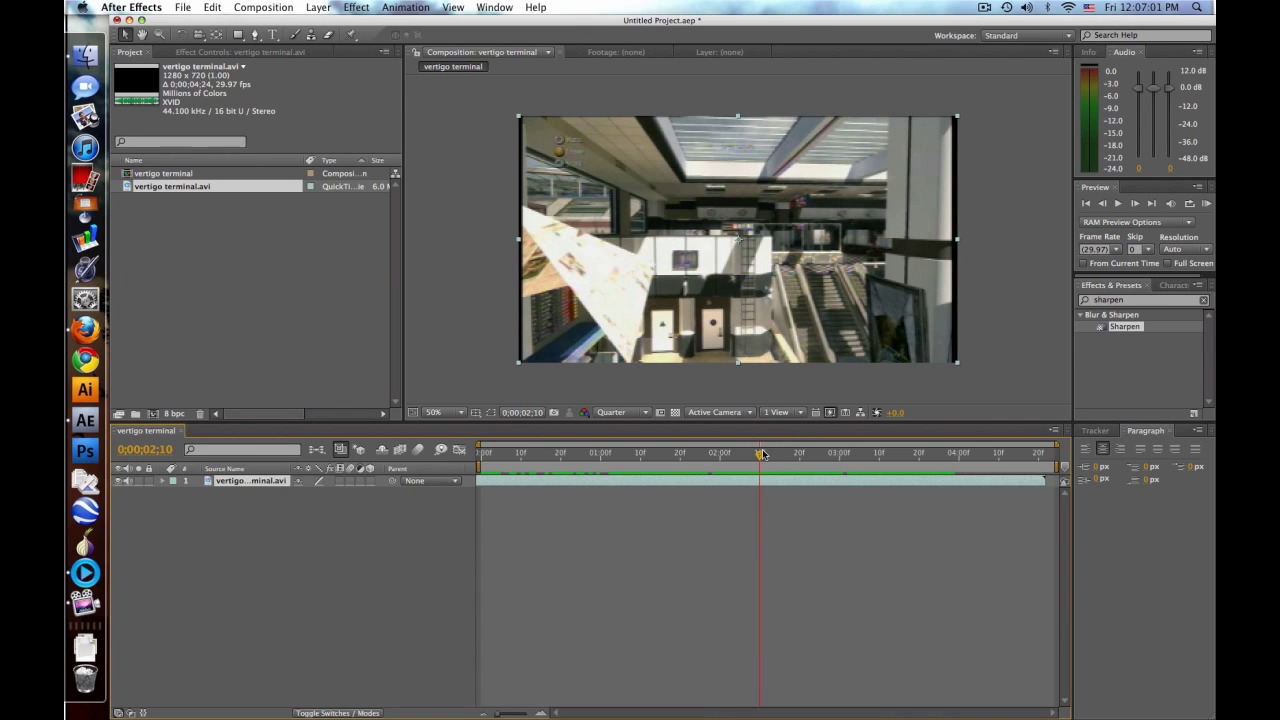
{"action": "left_click_drag", "start_coordinate": [760, 457], "coordinate": [480, 457]}
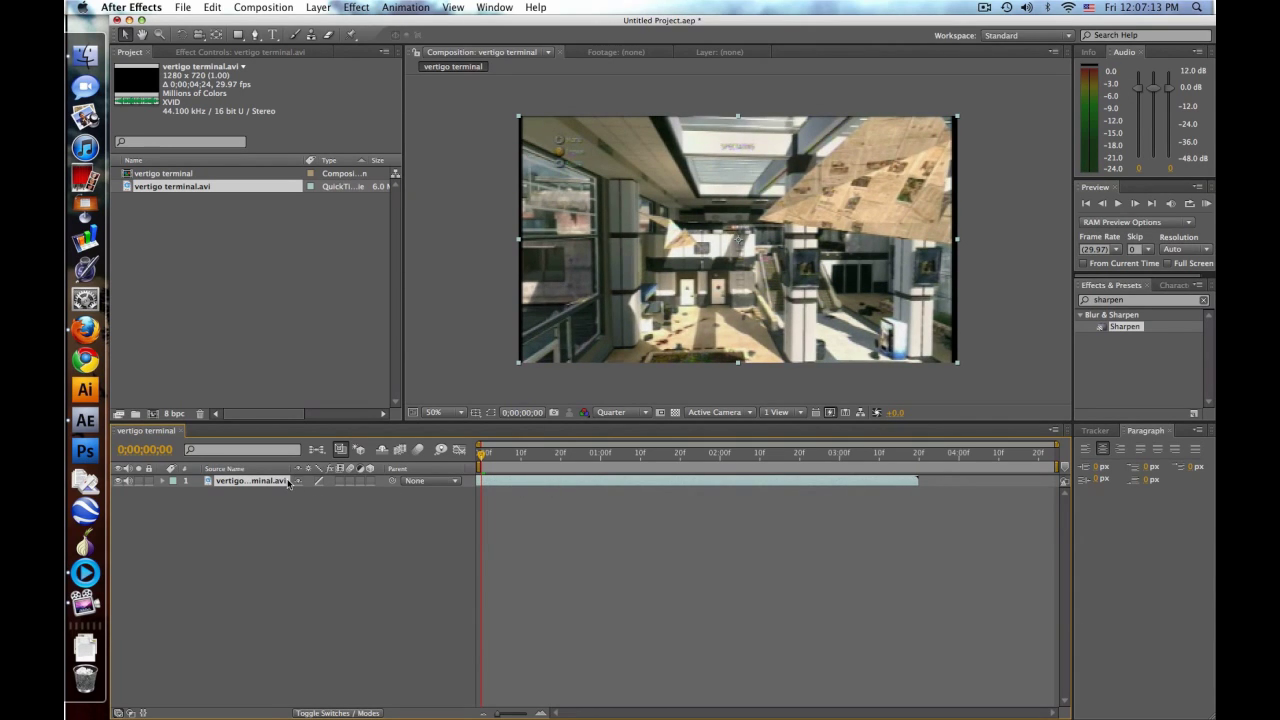
Keyframe the clip's Scale from 285% at frame 0 to 100% at 0;00;02;22, and preview it.
{"action": "key", "text": "s"}
{"action": "left_click", "coordinate": [198, 493]}
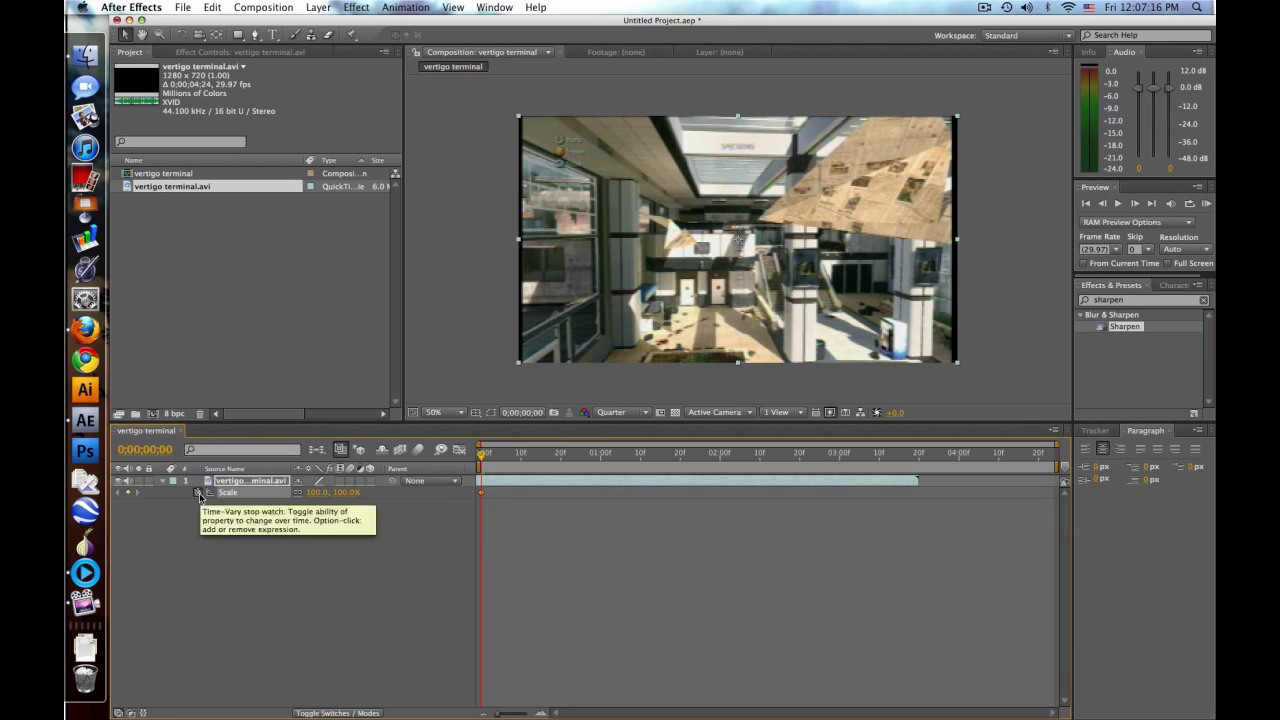
{"action": "left_click", "coordinate": [784, 456]}
{"action": "left_click_drag", "start_coordinate": [786, 457], "coordinate": [808, 457]}
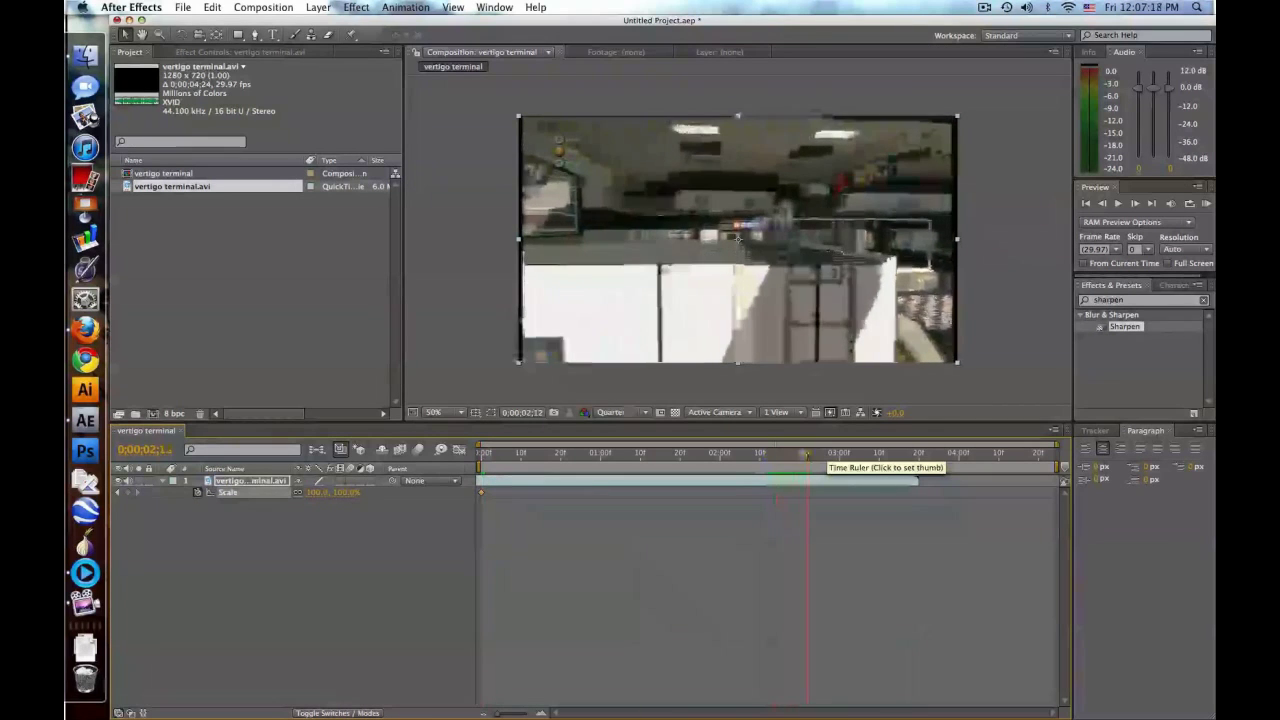
{"action": "left_click", "coordinate": [128, 493]}
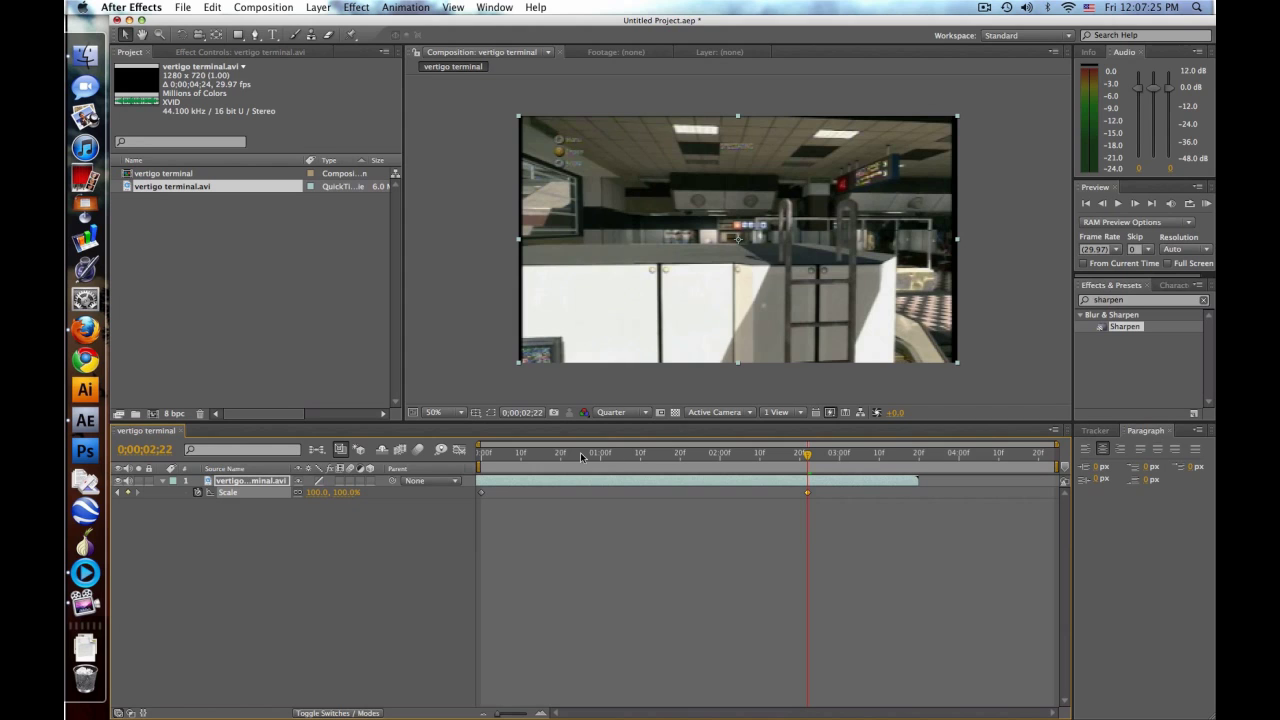
{"action": "left_click_drag", "start_coordinate": [494, 457], "coordinate": [481, 457]}
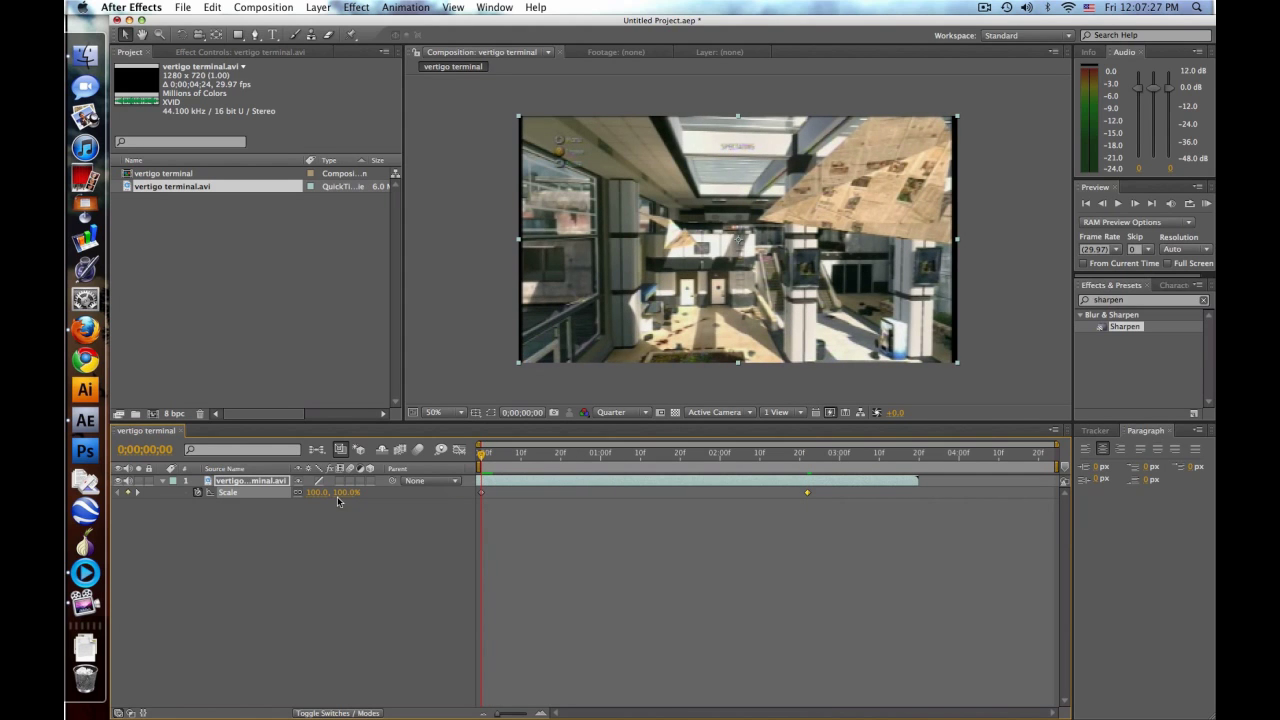
{"action": "left_click_drag", "start_coordinate": [339, 496], "coordinate": [458, 485]}
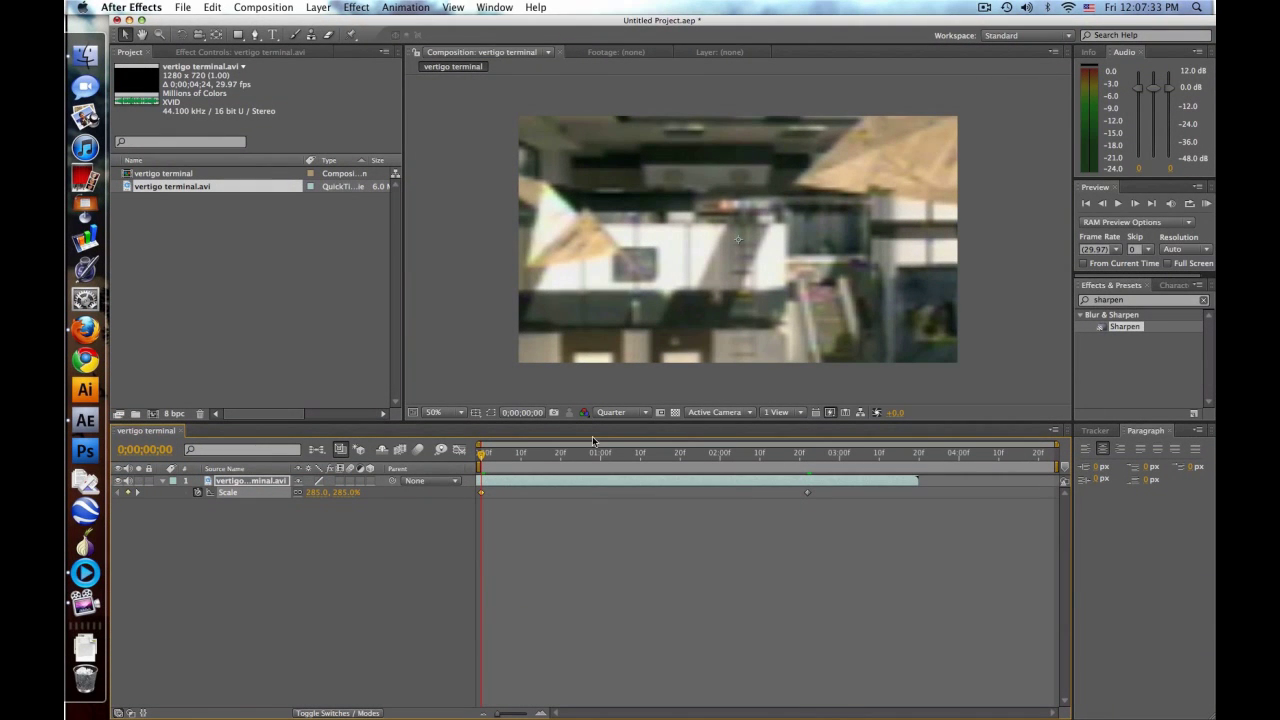
{"action": "key", "text": "space"}
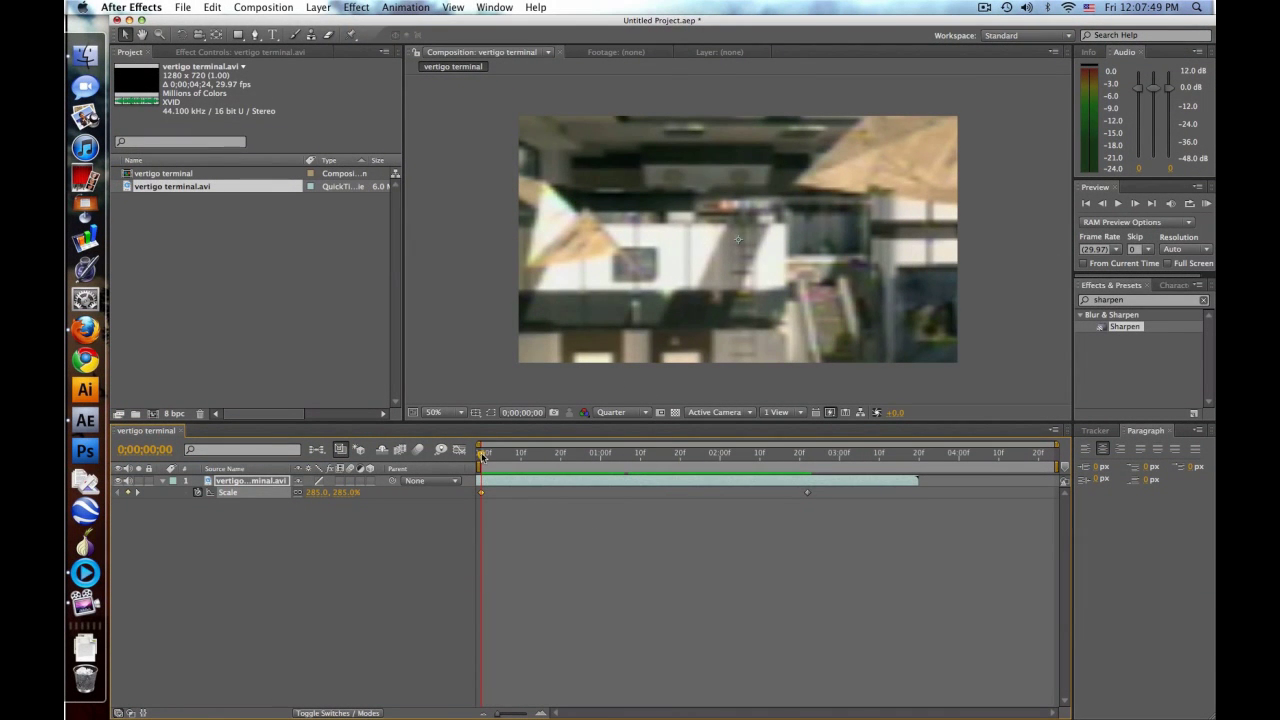
{"action": "key", "text": "space"}
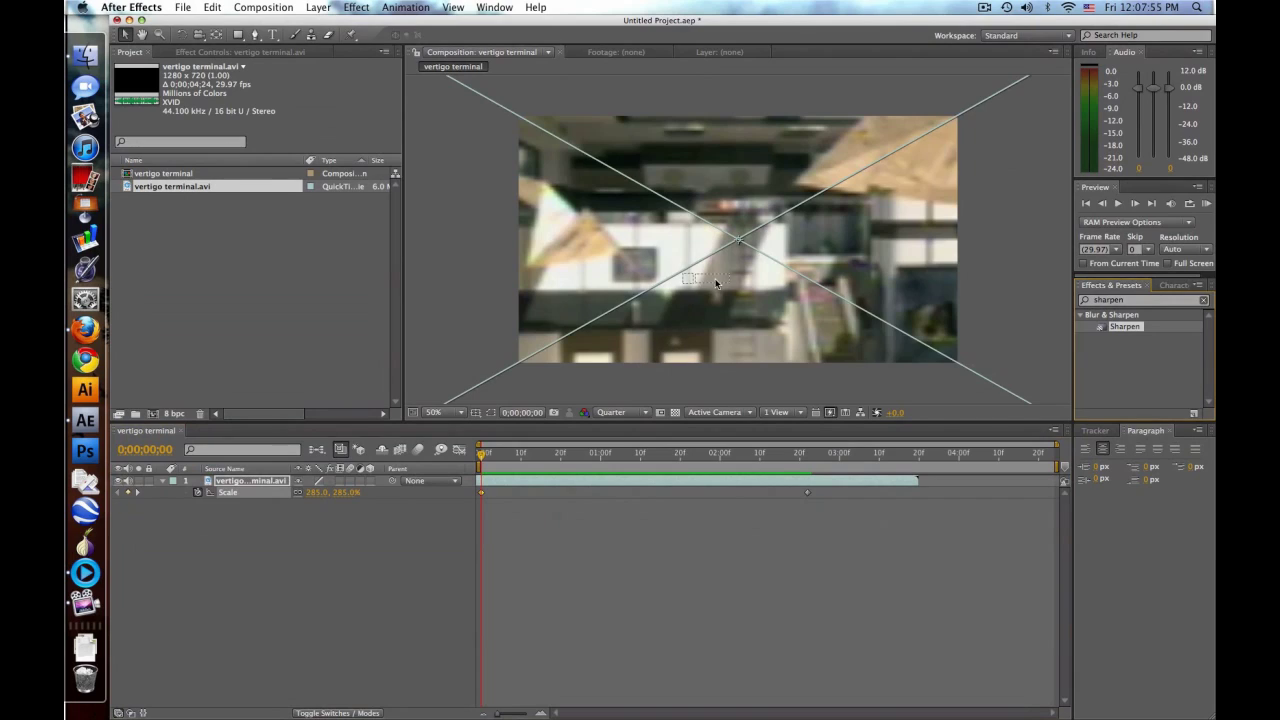
Apply a Sharpen effect to the game clip with Sharpen Amount 10.
{"action": "left_click_drag", "start_coordinate": [715, 283], "coordinate": [715, 283]}
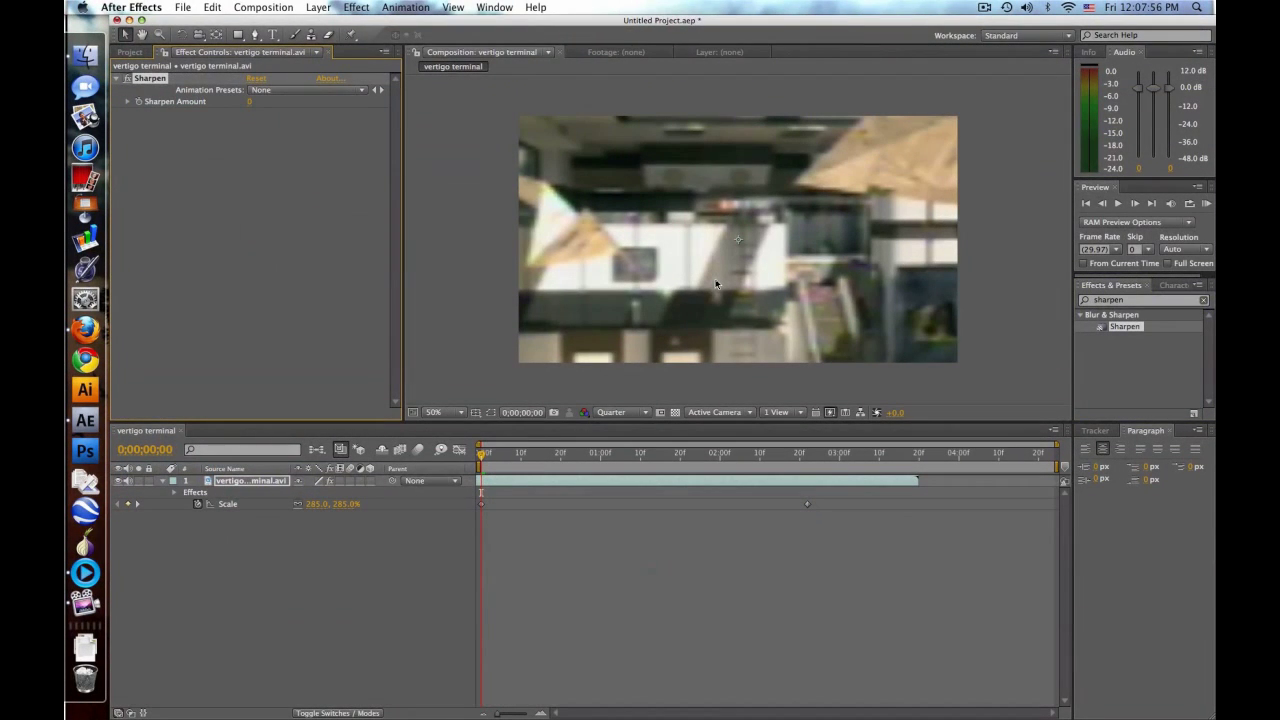
{"action": "left_click", "coordinate": [250, 102]}
{"action": "type", "text": "10"}
{"action": "key", "text": "Return"}
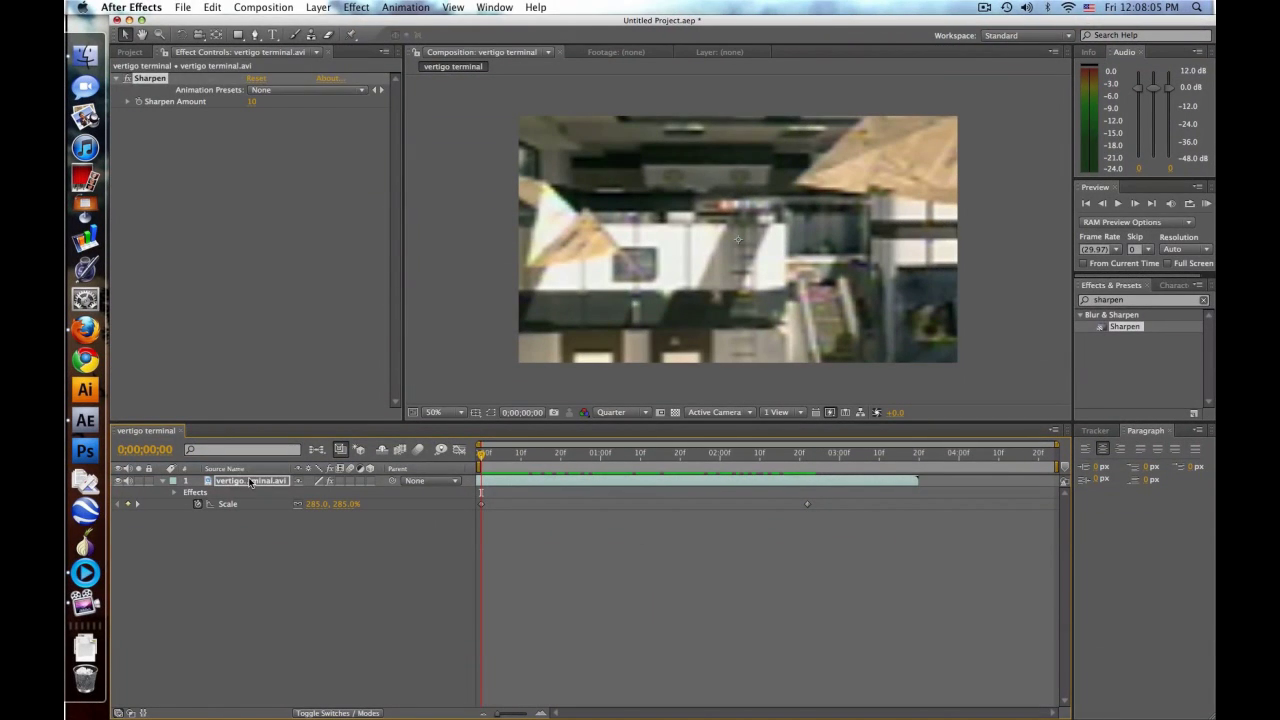
{"action": "left_click", "coordinate": [250, 482]}
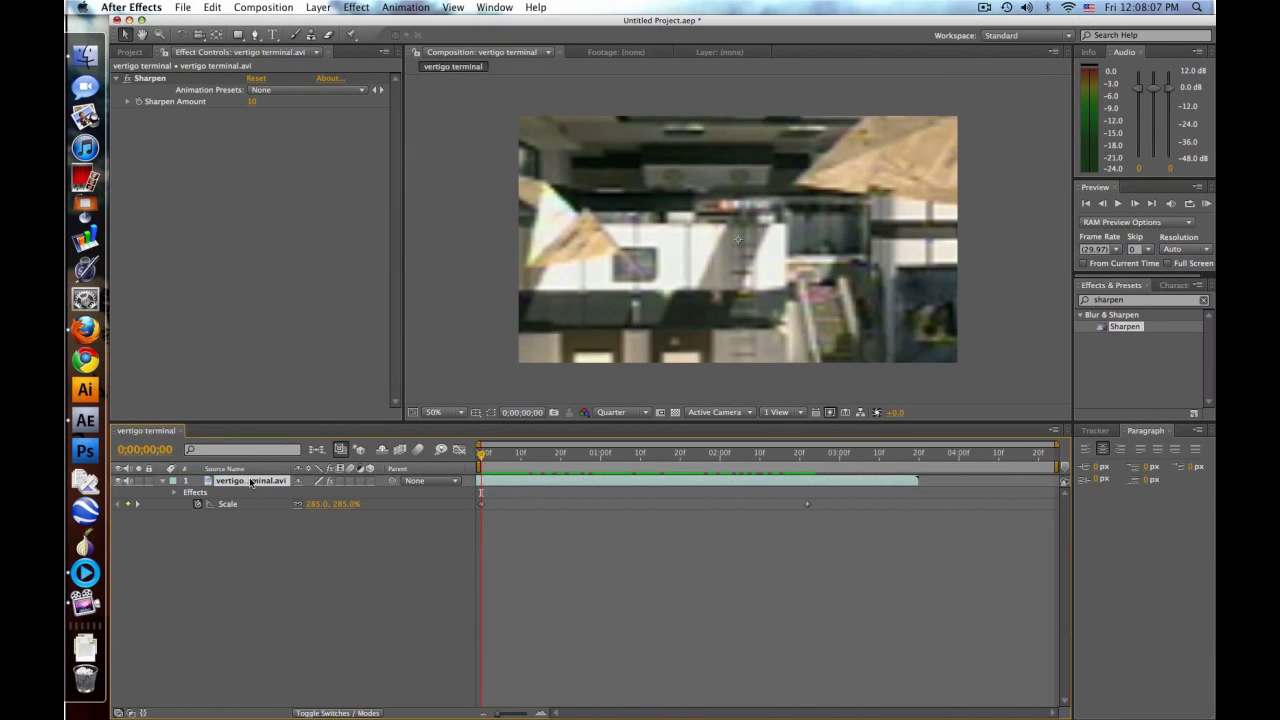
Start Rotation keyframing, show Scale, and add a rotation keyframe at 0;00;02;22.
{"action": "key", "text": "r"}
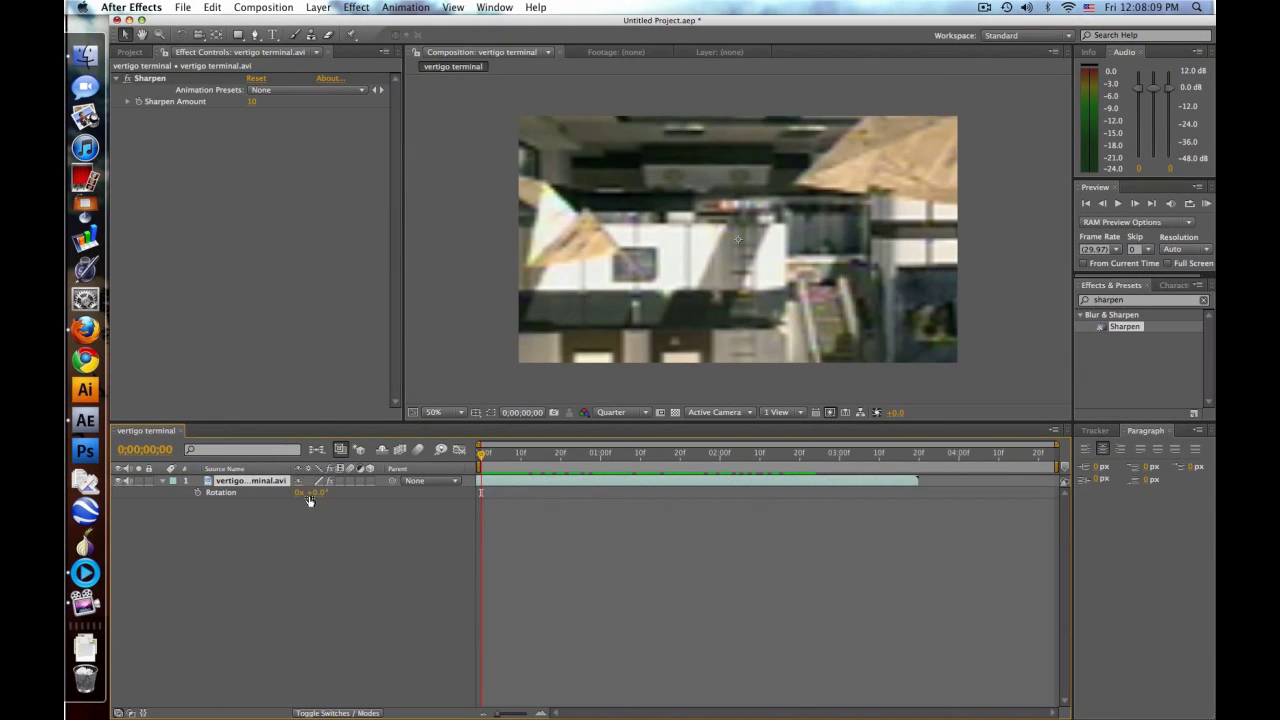
{"action": "left_click", "coordinate": [199, 493]}
{"action": "key", "text": "shift+s"}
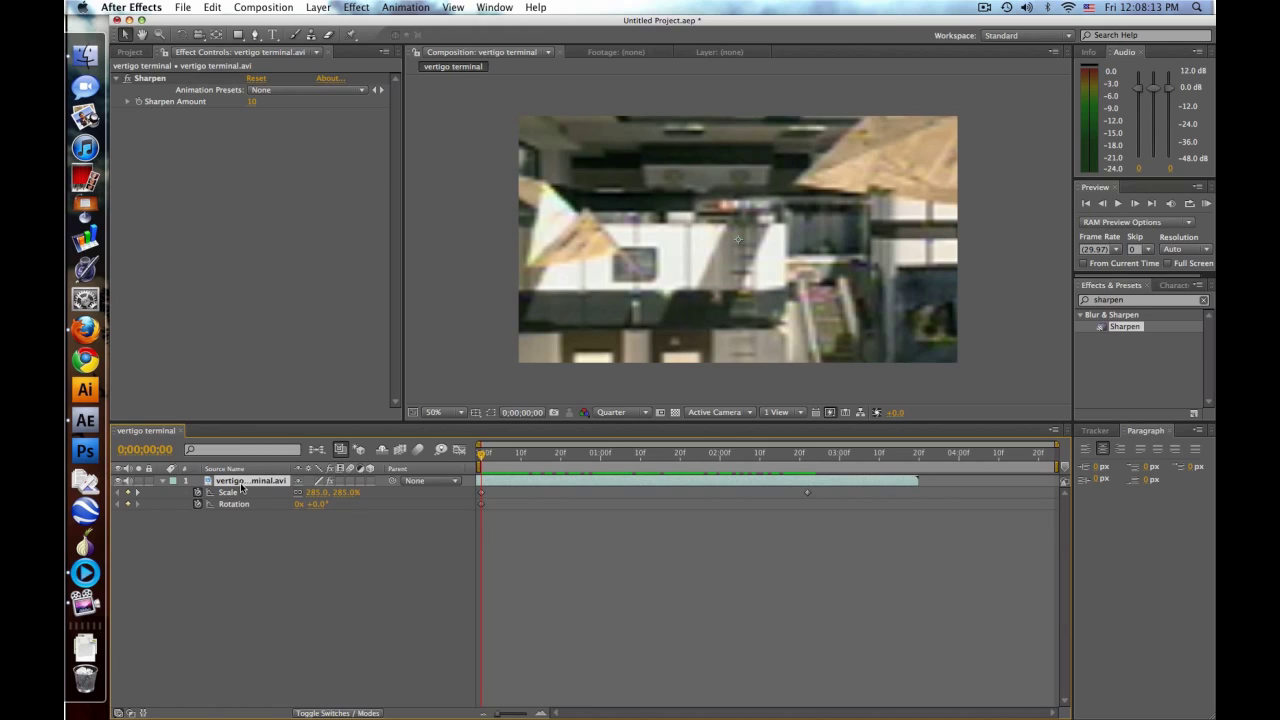
{"action": "left_click", "coordinate": [800, 456]}
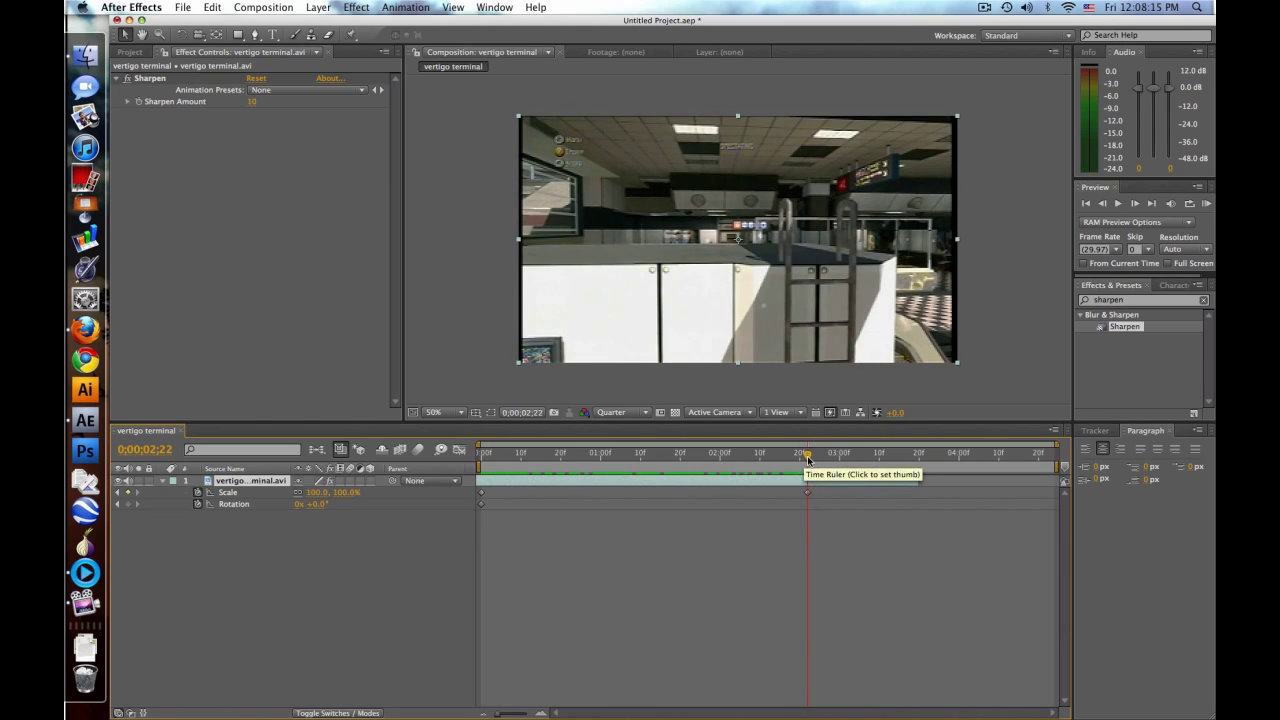
{"action": "left_click", "coordinate": [128, 504]}
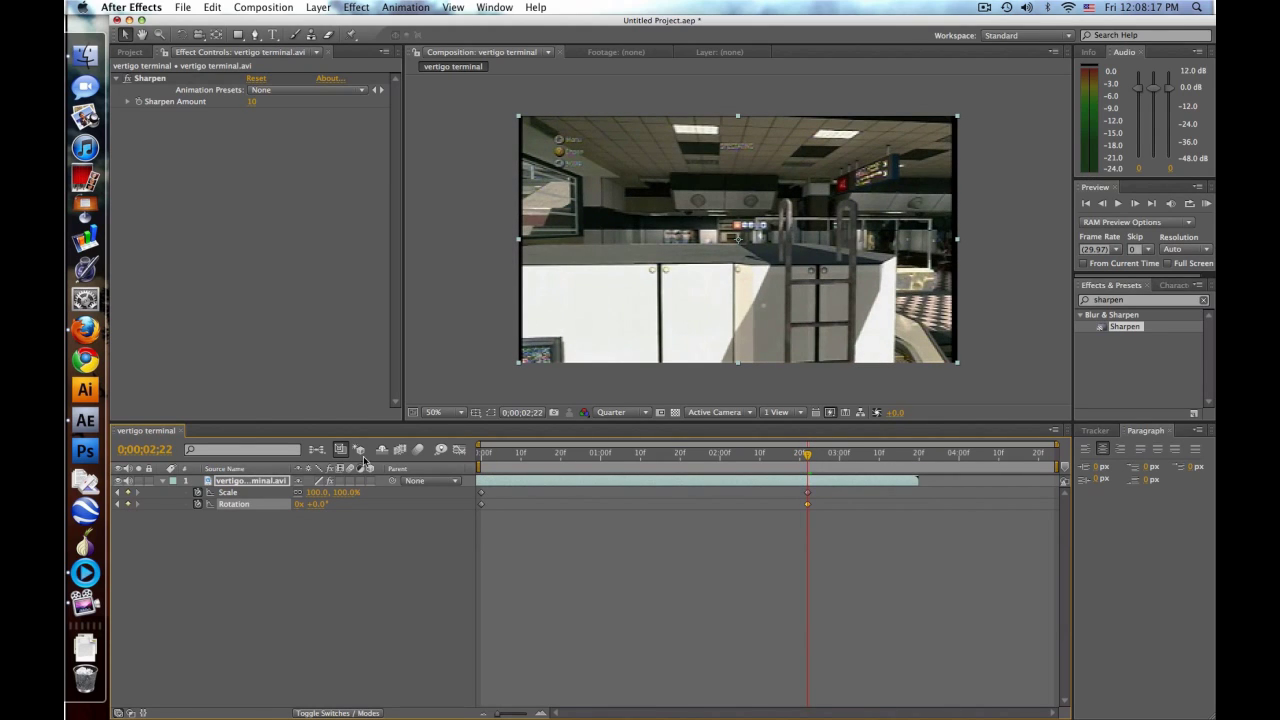
Set rotation to −5° at the start and +5° at 2;22, and raise the starting scale to 300%.
{"action": "left_click", "coordinate": [480, 456]}
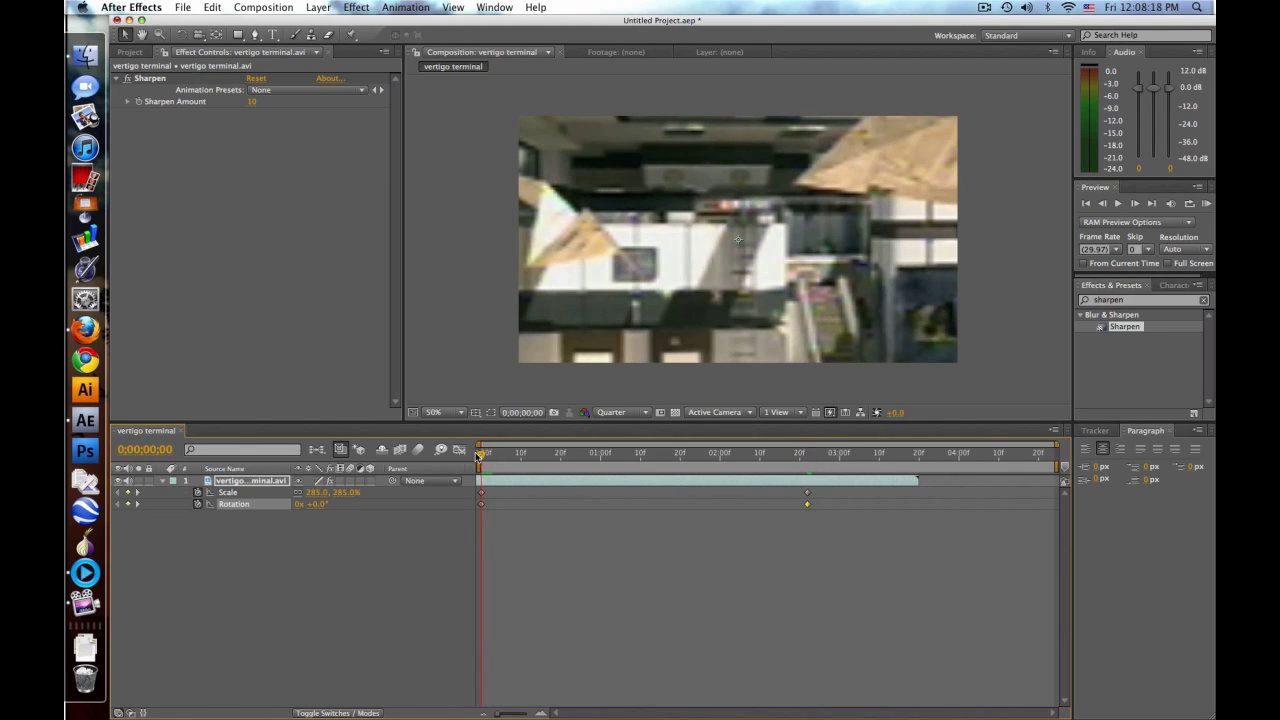
{"action": "left_click", "coordinate": [316, 504]}
{"action": "type", "text": "-5"}
{"action": "key", "text": "Return"}
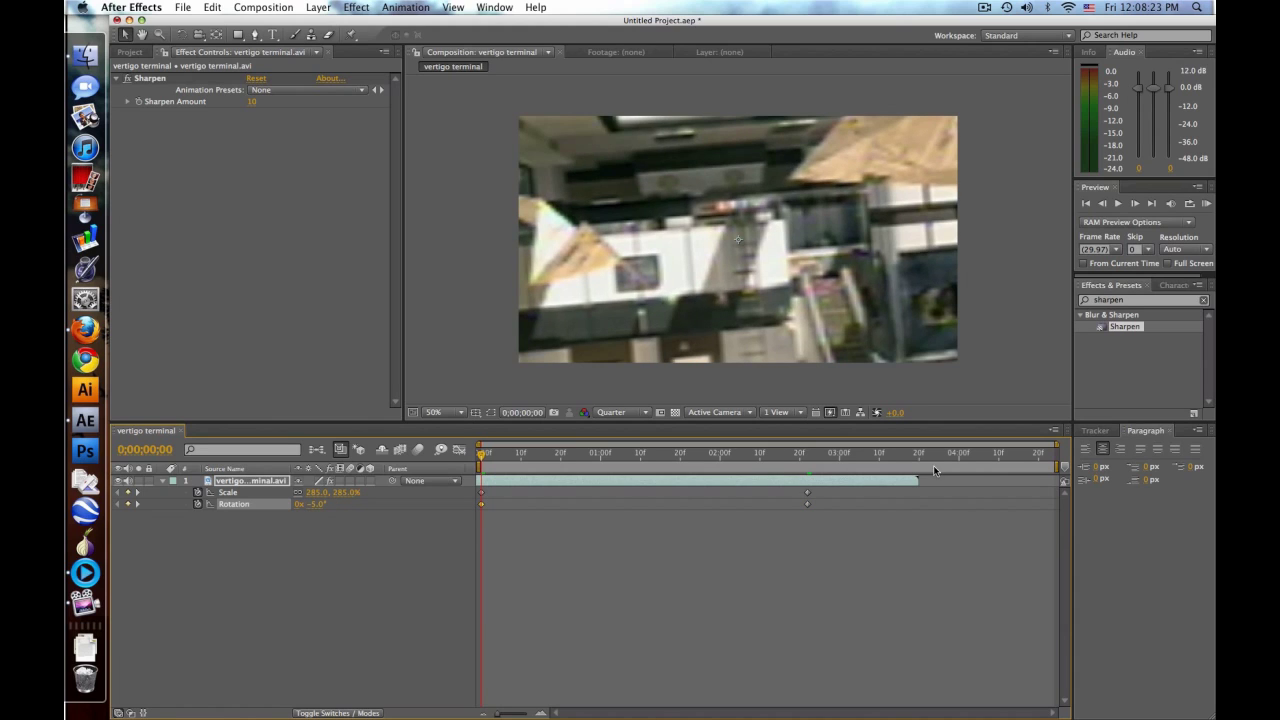
{"action": "left_click", "coordinate": [808, 456]}
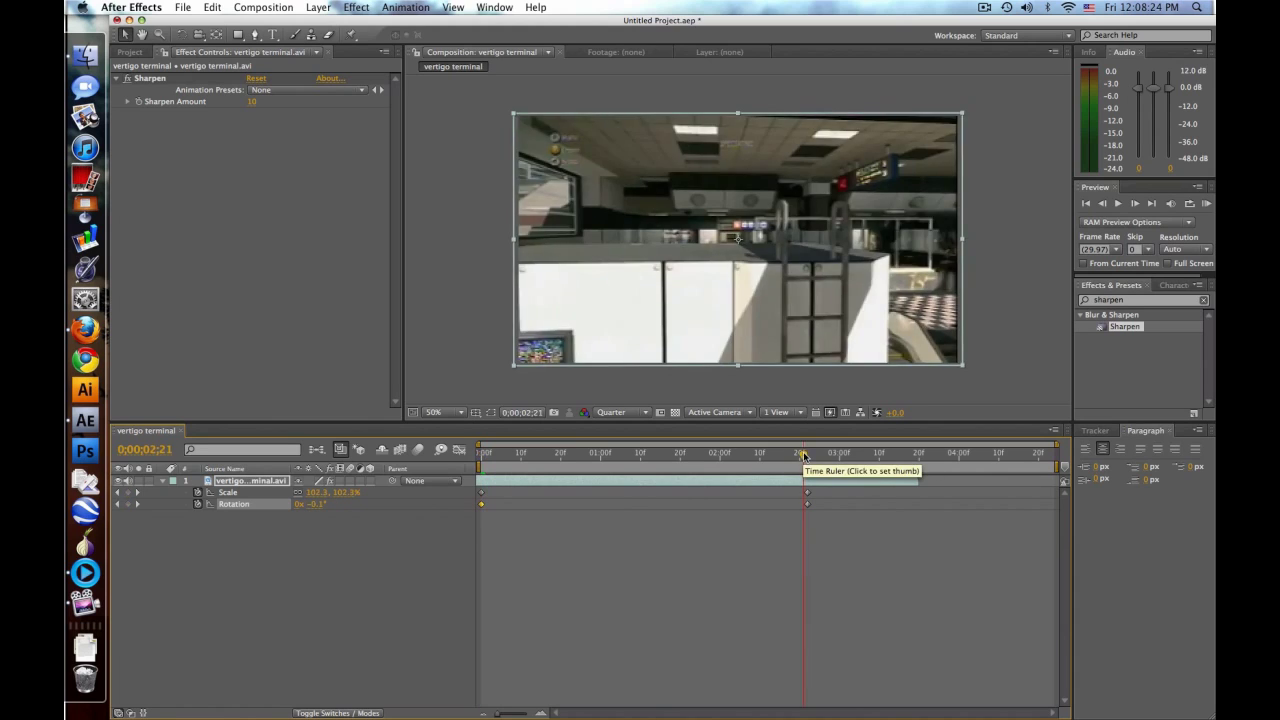
{"action": "left_click", "coordinate": [316, 504]}
{"action": "key", "text": "Return"}
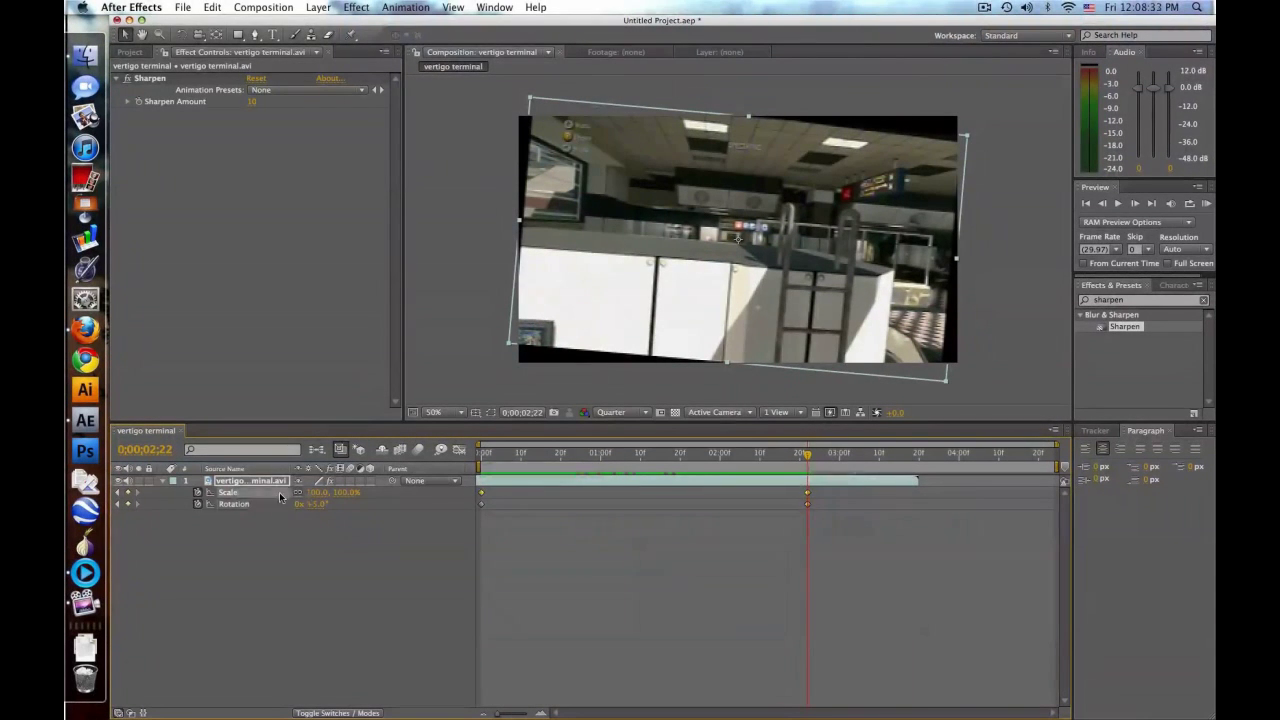
{"action": "left_click_drag", "start_coordinate": [340, 492], "coordinate": [352, 492]}
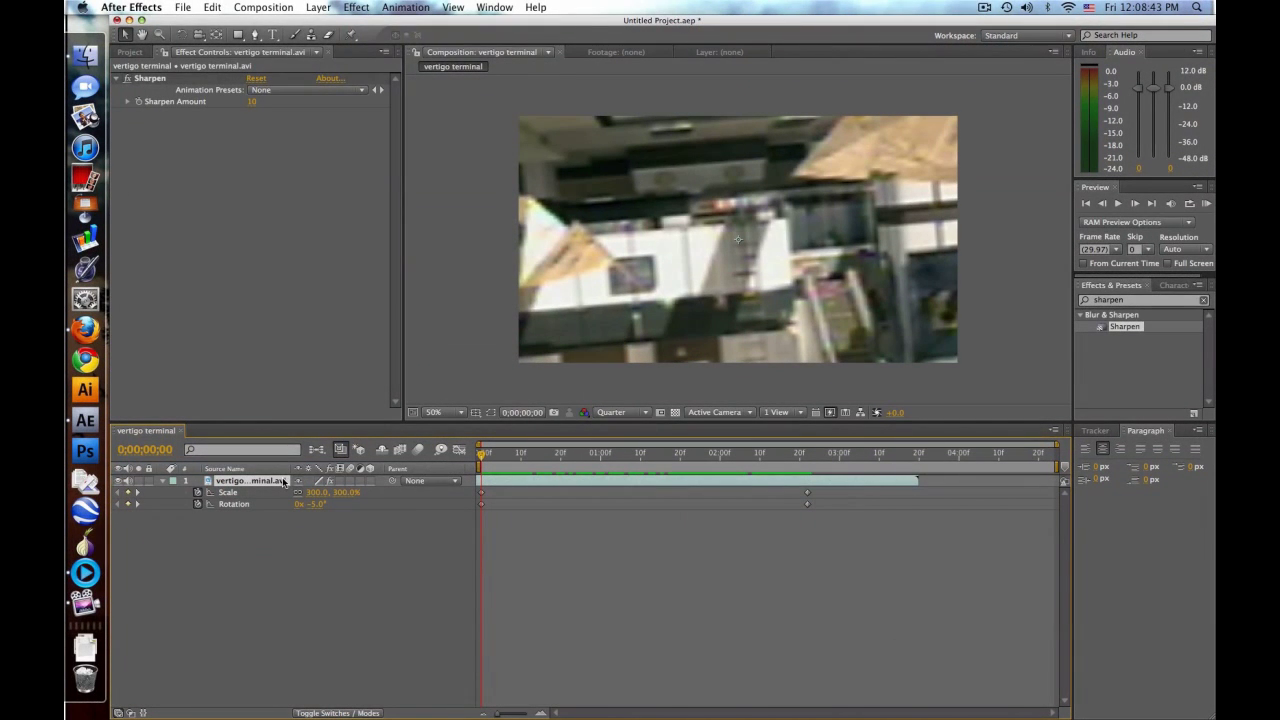
Add a wiggle(6,10) expression to the clip's Position and scrub to check the shake.
{"action": "key", "text": "shift+p"}
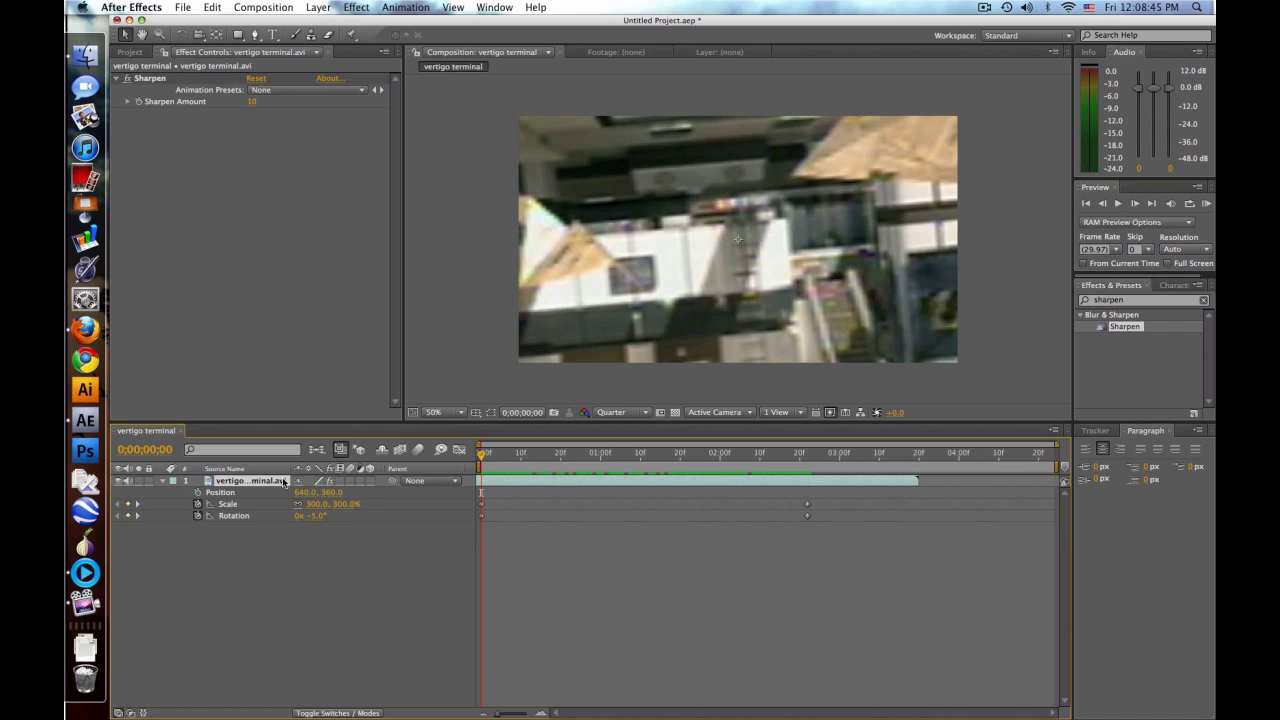
{"action": "left_click", "coordinate": [197, 493]}
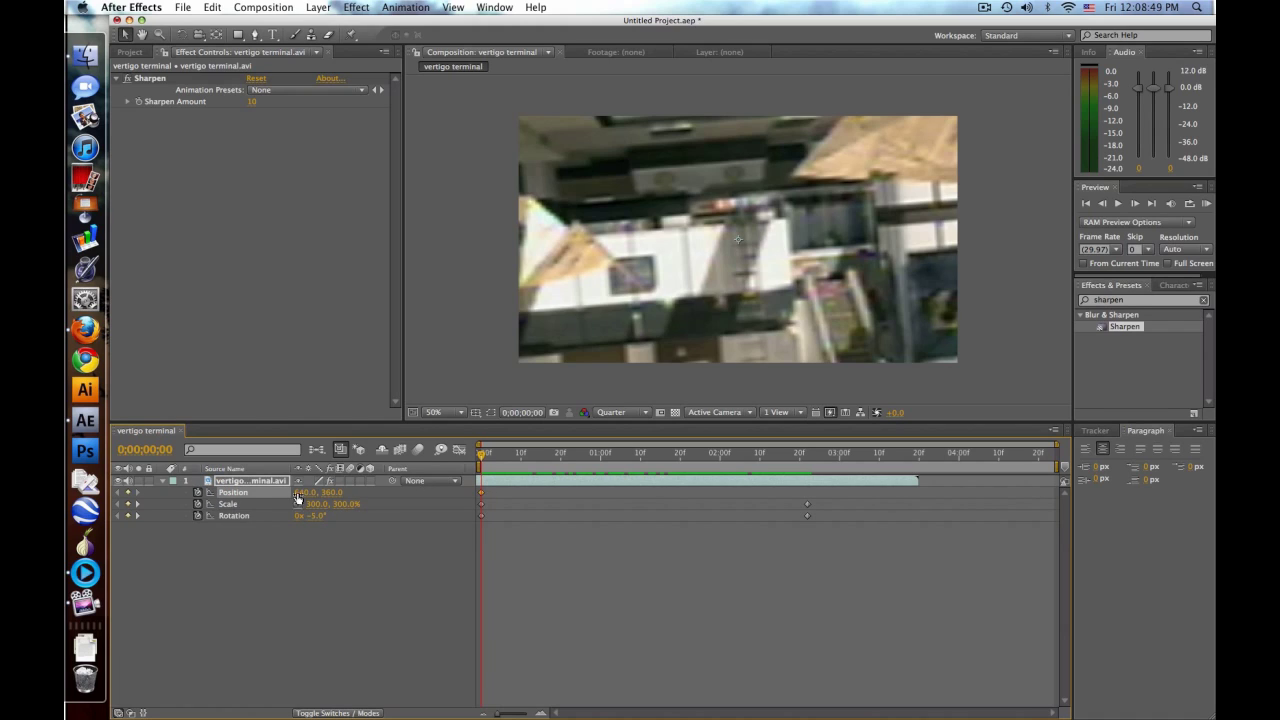
{"action": "left_click", "coordinate": [197, 493], "text": "alt"}
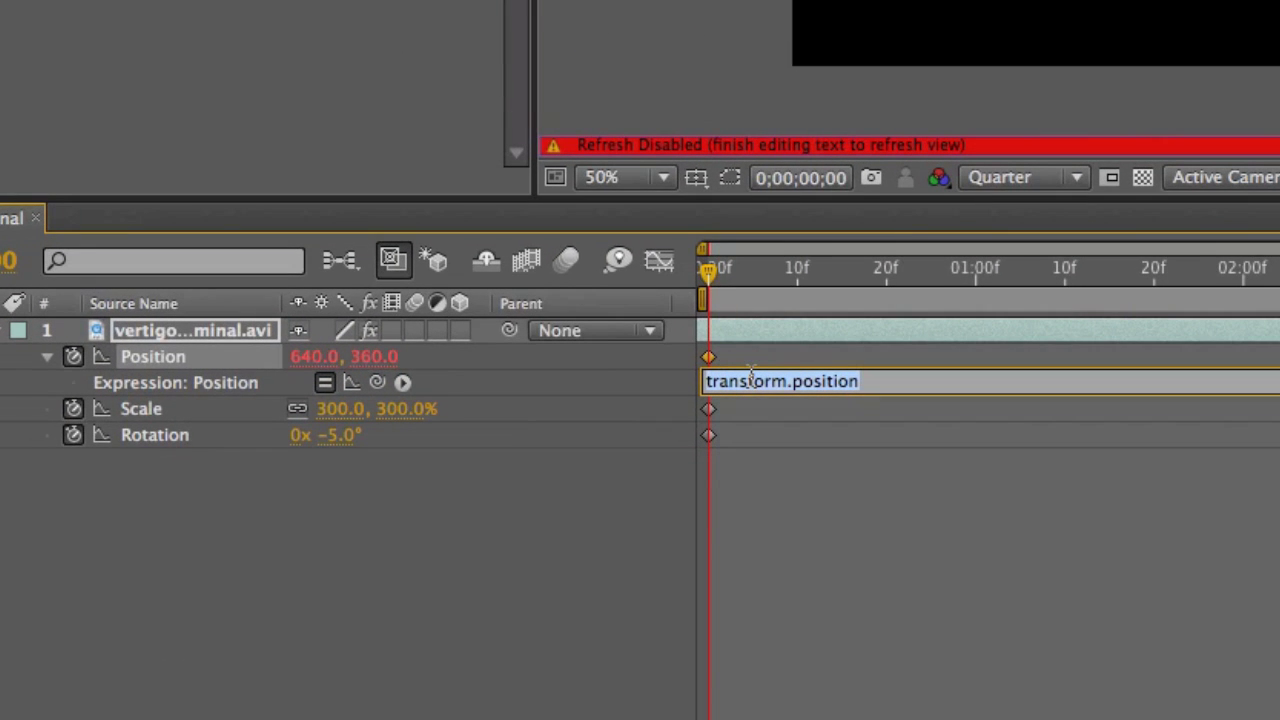
{"action": "type", "text": "wiggle(6"}
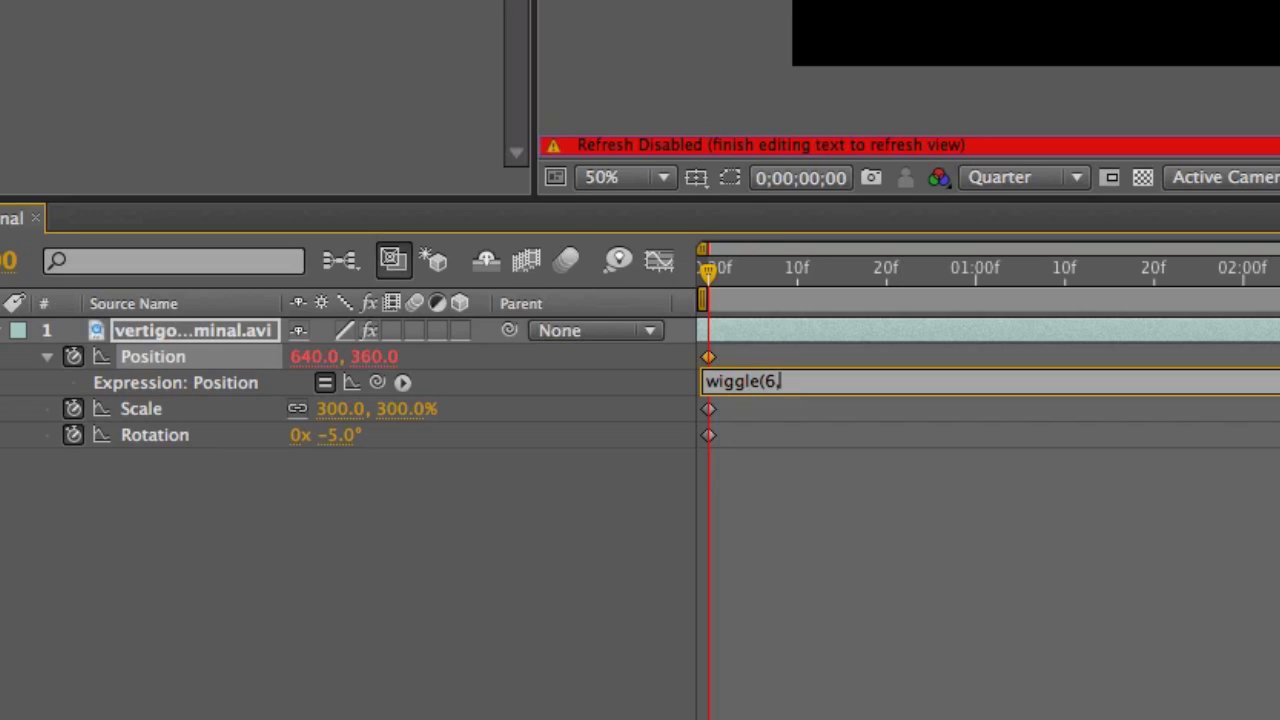
{"action": "type", "text": ",10"}
{"action": "type", "text": ")"}
{"action": "left_click", "coordinate": [810, 552]}
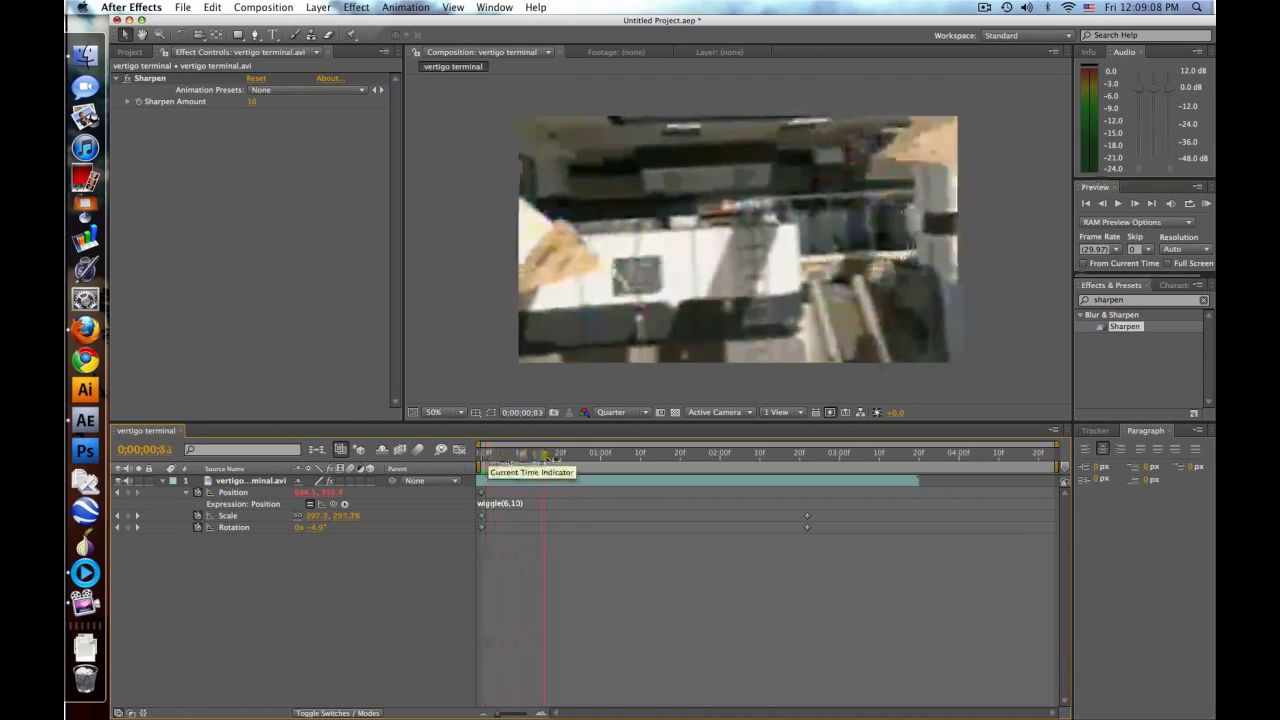
{"action": "mouse_move", "coordinate": [716, 268]}
{"action": "left_mouse_down"}
{"action": "mouse_move", "coordinate": [607, 455]}
{"action": "mouse_move", "coordinate": [758, 453]}
{"action": "left_mouse_up"}
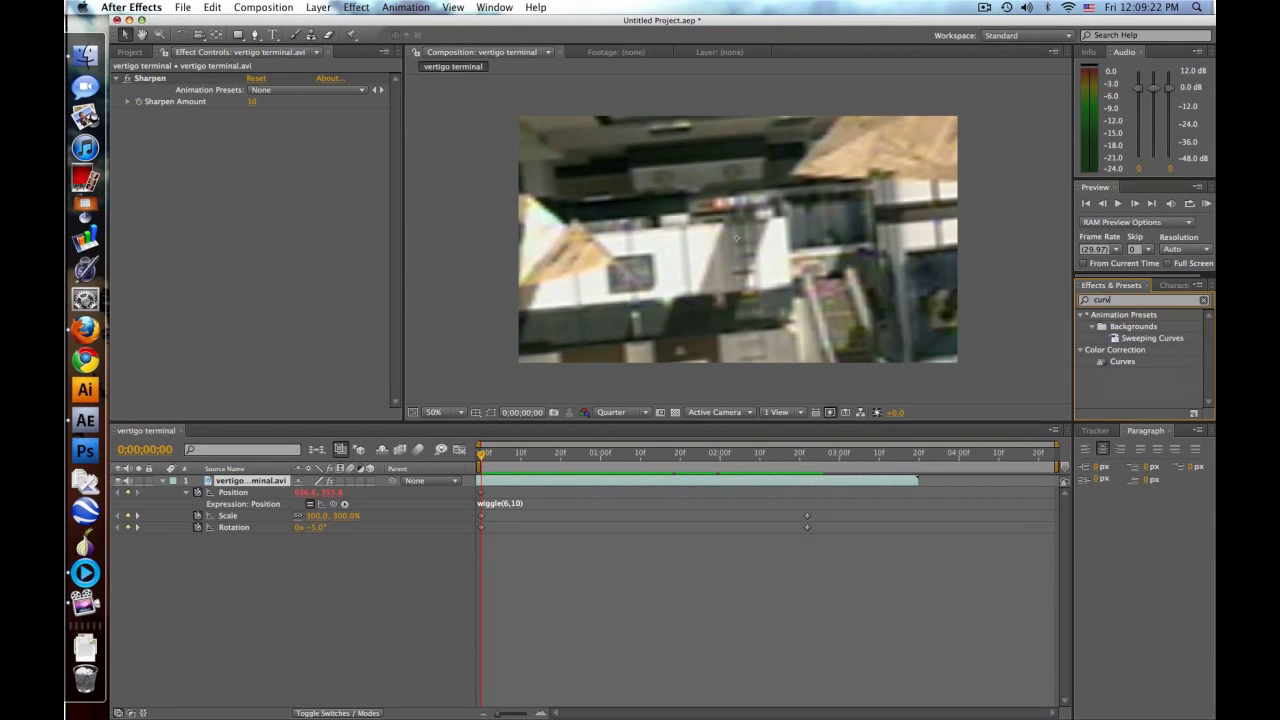
Apply Curves to the clip and bend the RGB and Red channels into S-curves.
{"action": "left_click_drag", "start_coordinate": [1122, 362], "coordinate": [792, 314]}
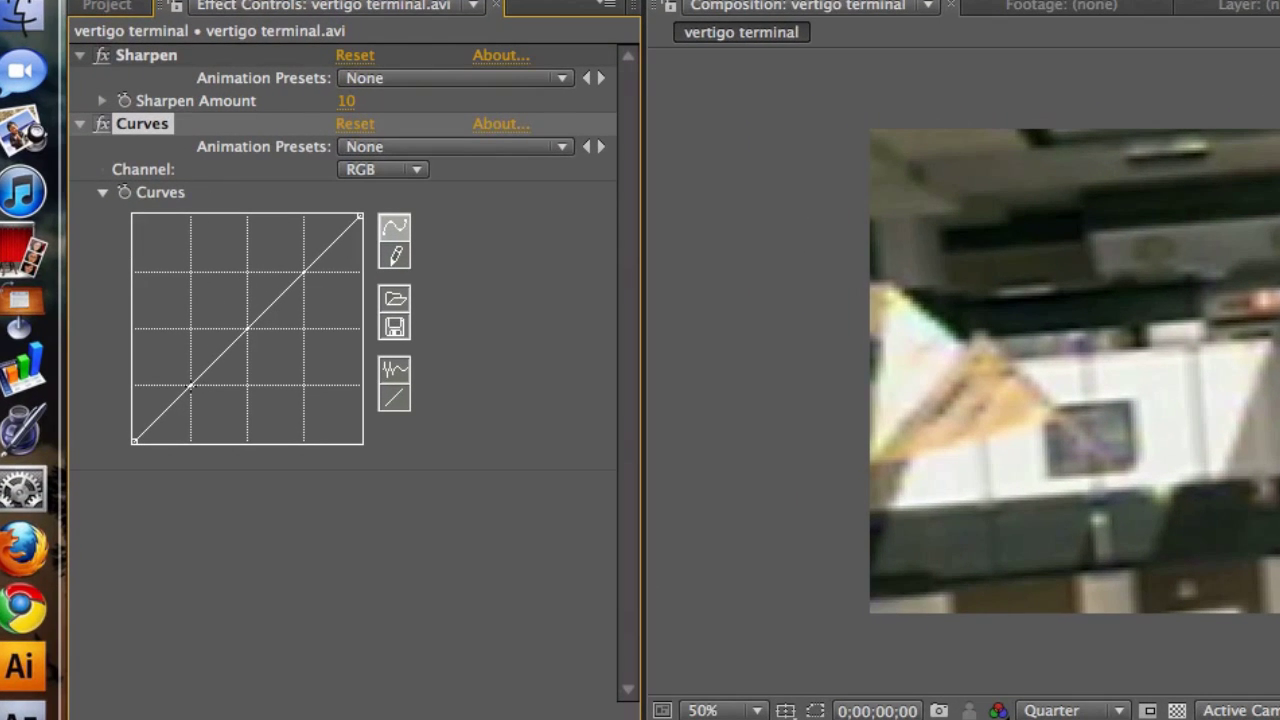
{"action": "left_click_drag", "start_coordinate": [190, 385], "coordinate": [200, 385]}
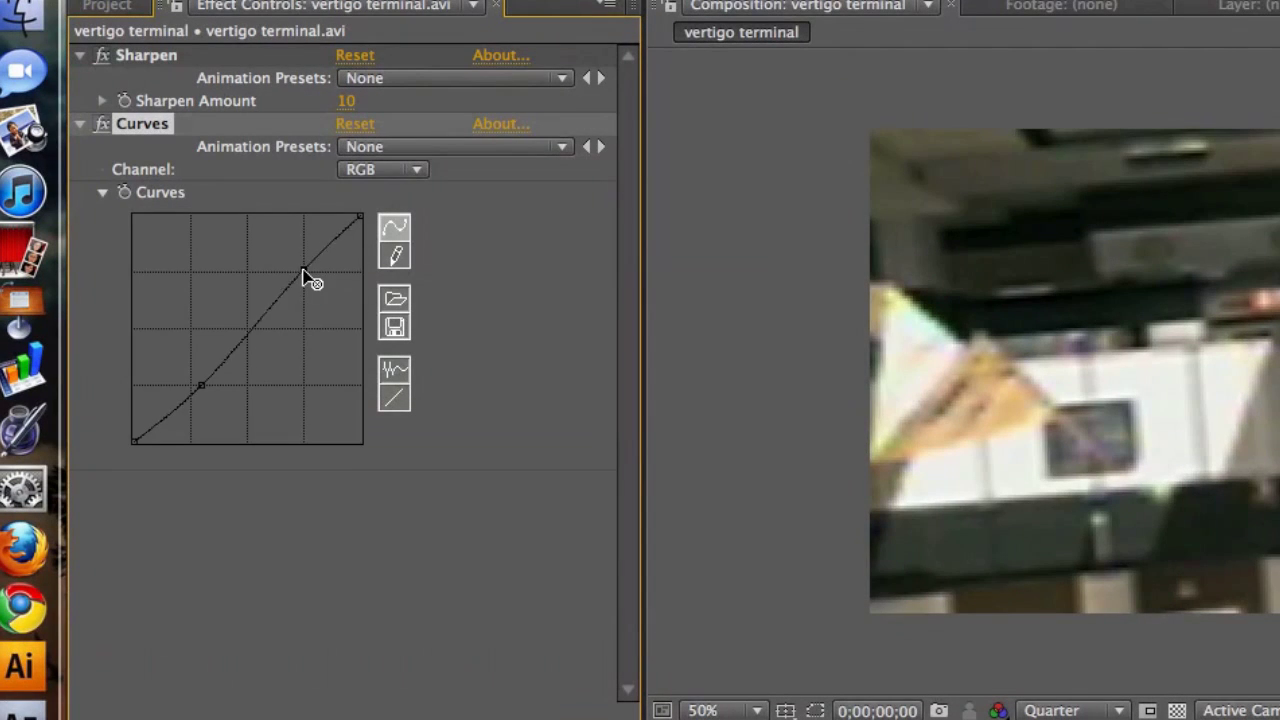
{"action": "left_click_drag", "start_coordinate": [303, 274], "coordinate": [293, 272]}
{"action": "left_click", "coordinate": [362, 168]}
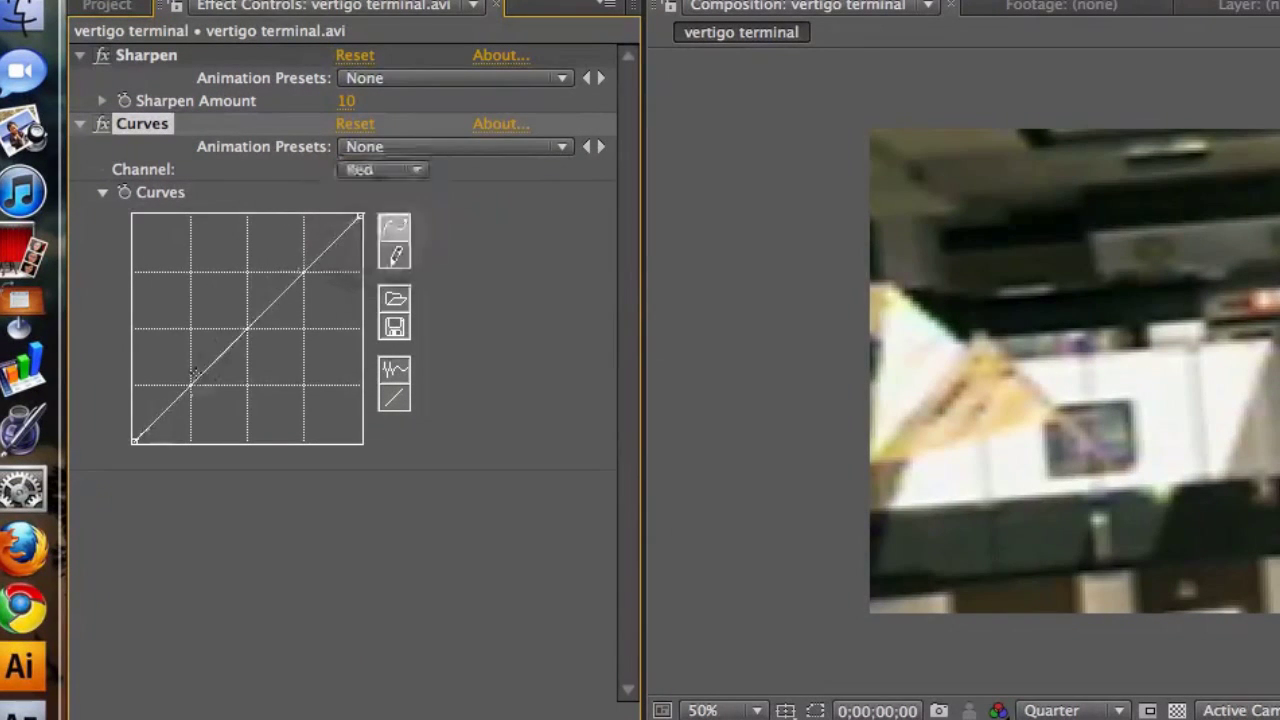
{"action": "left_click_drag", "start_coordinate": [195, 373], "coordinate": [204, 386]}
{"action": "left_click_drag", "start_coordinate": [295, 282], "coordinate": [291, 273]}
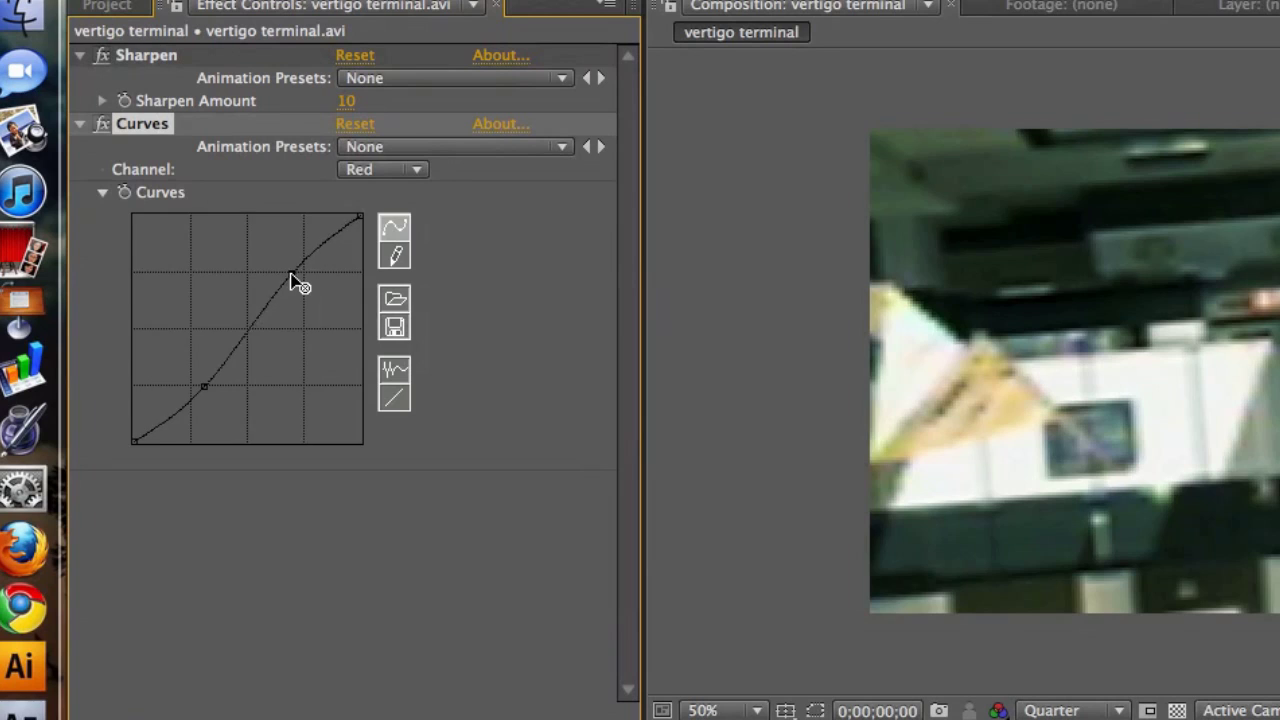
Add S-curve contrast points to the Green and Blue channels.
{"action": "left_click", "coordinate": [365, 170]}
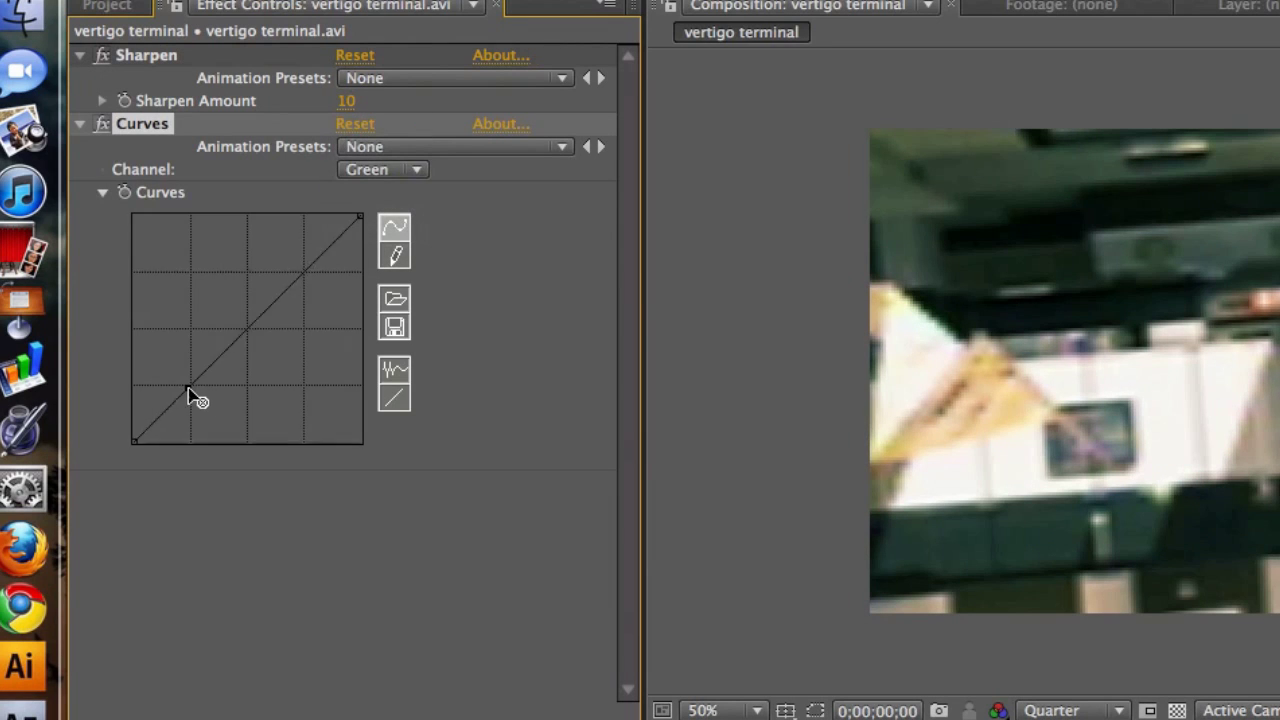
{"action": "left_click_drag", "start_coordinate": [189, 391], "coordinate": [198, 387]}
{"action": "left_click_drag", "start_coordinate": [306, 283], "coordinate": [293, 272]}
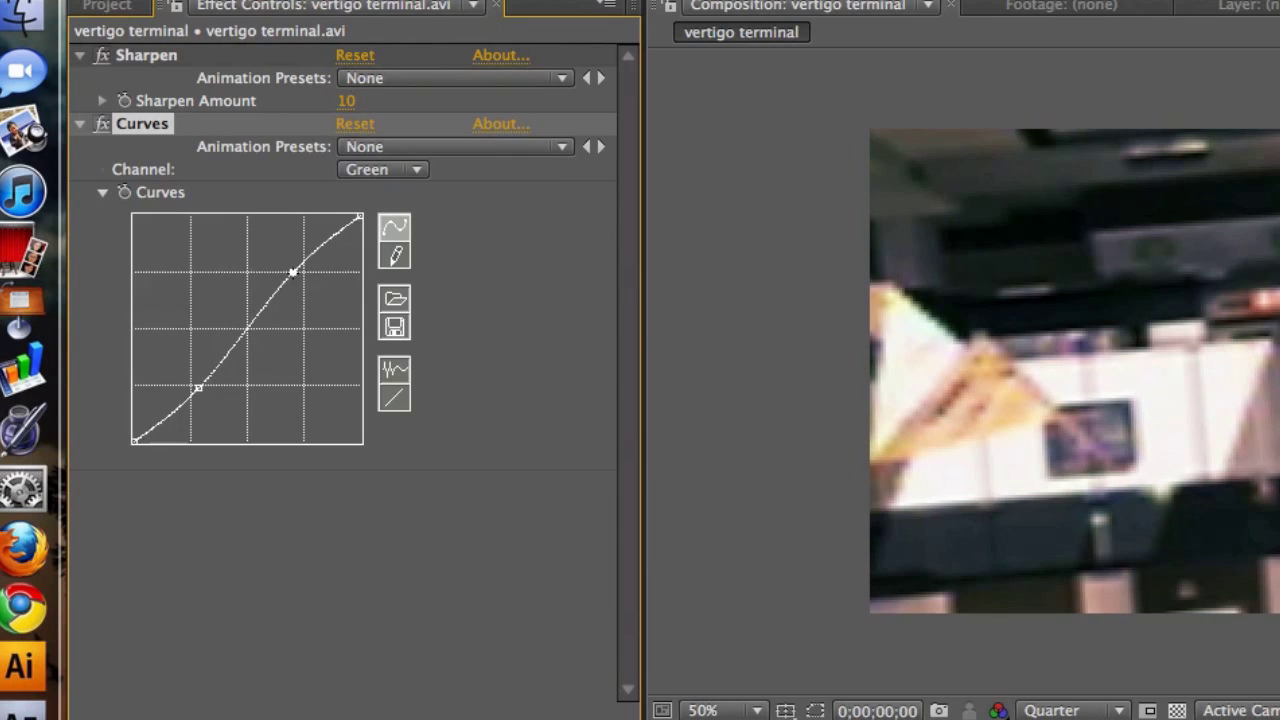
{"action": "left_click", "coordinate": [368, 172]}
{"action": "left_click", "coordinate": [376, 189]}
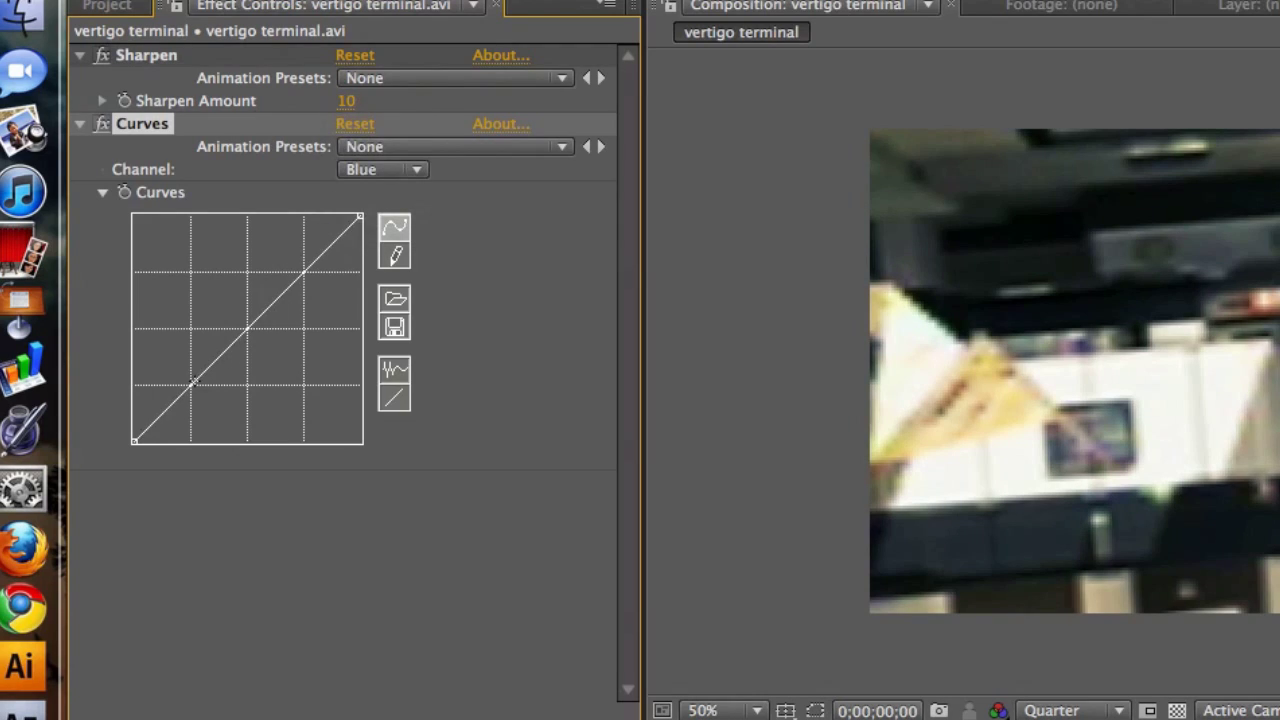
{"action": "left_click_drag", "start_coordinate": [189, 377], "coordinate": [188, 372]}
{"action": "left_click", "coordinate": [306, 276]}
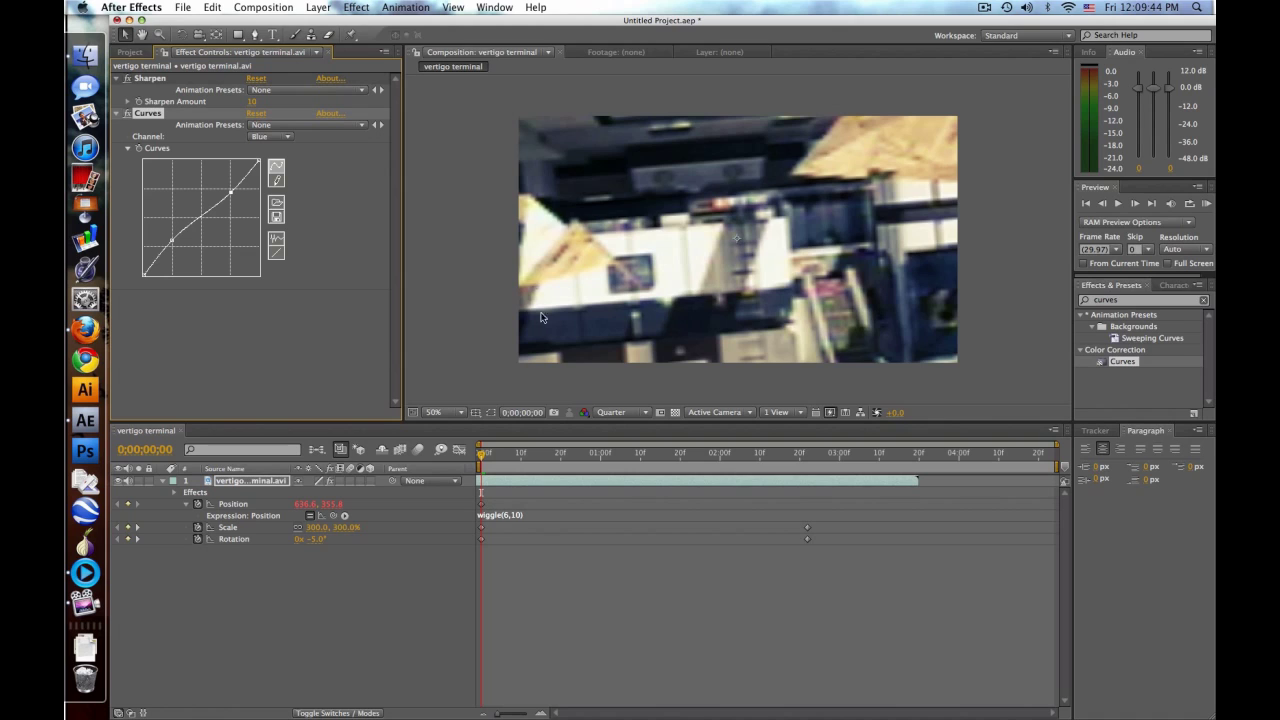
Toggle the Curves effect off and back on to compare the graded look.
{"action": "left_click", "coordinate": [129, 113]}
{"action": "left_click", "coordinate": [129, 113]}
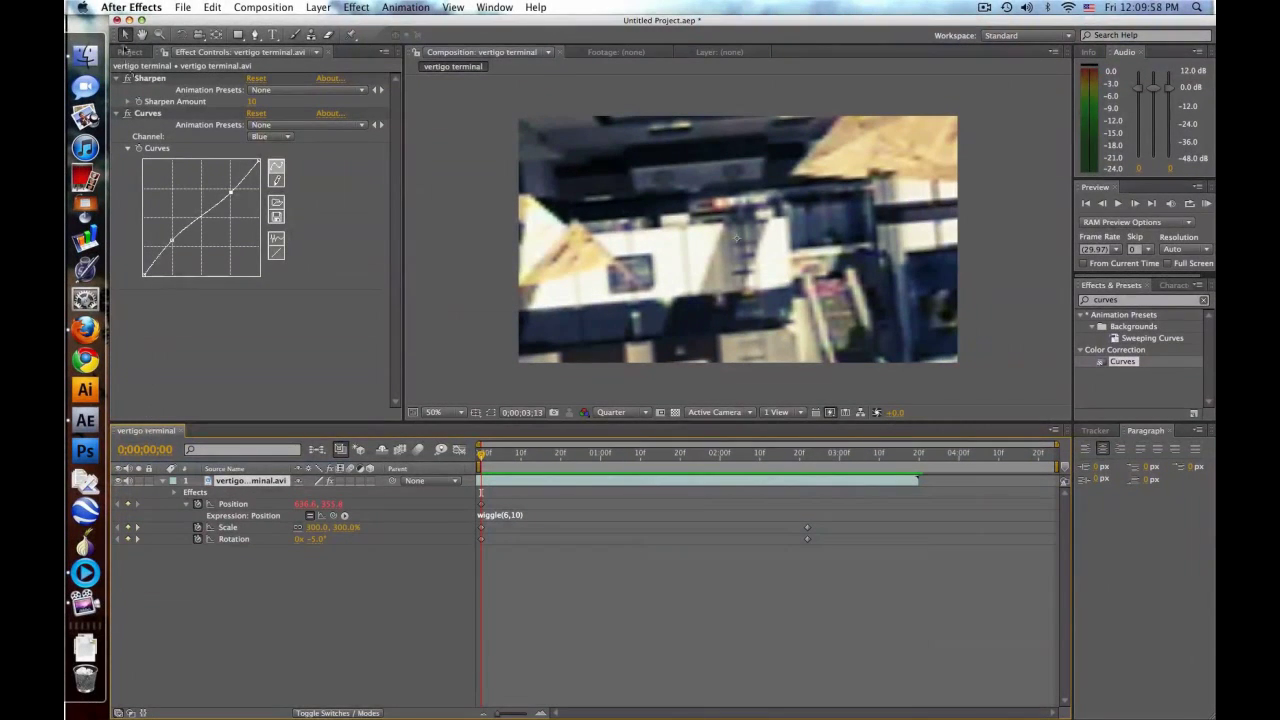
{"action": "left_click", "coordinate": [128, 52]}
Nest the vertigo terminal comp in a new comp and enable time remapping on it.
{"action": "left_click", "coordinate": [163, 174]}
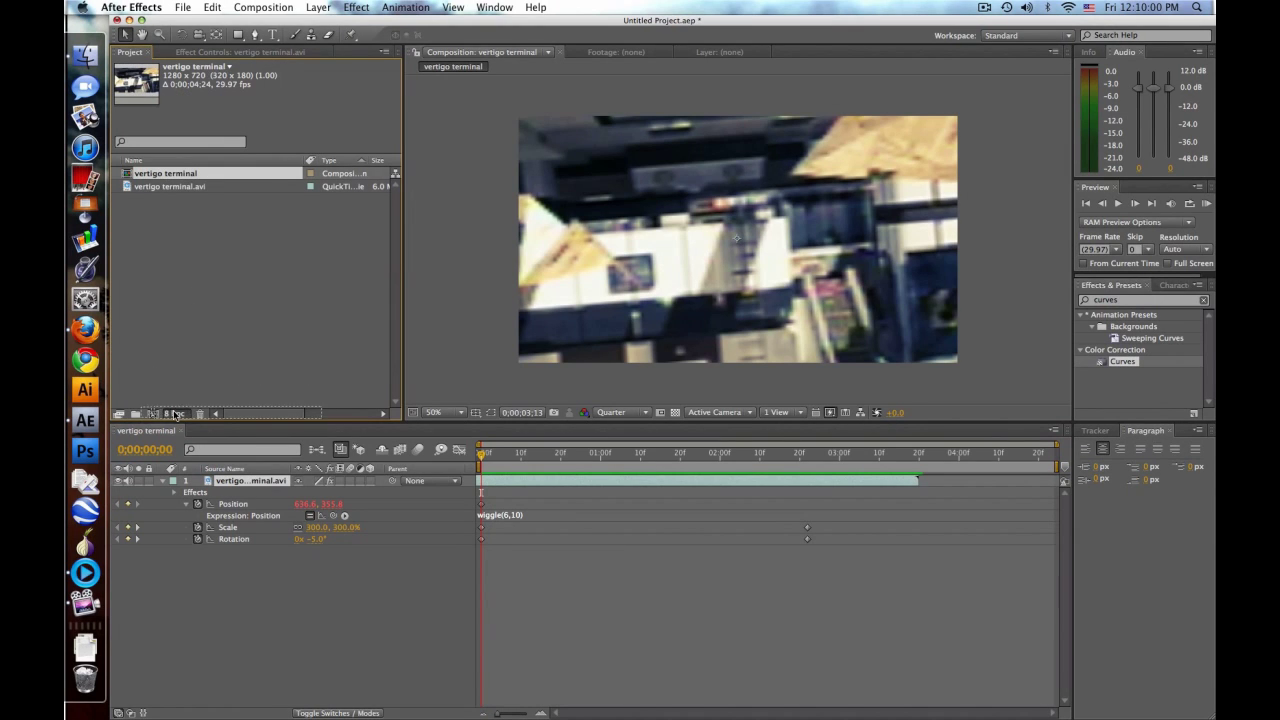
{"action": "left_click_drag", "start_coordinate": [152, 417], "coordinate": [152, 415]}
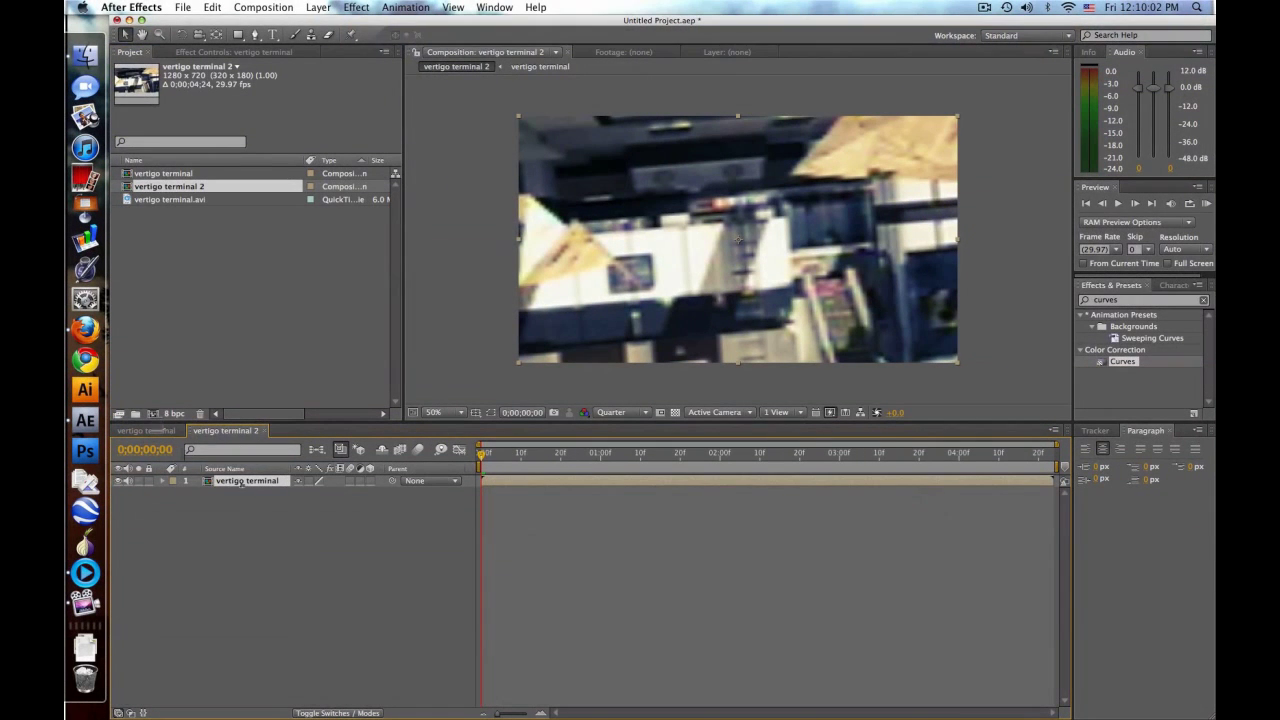
{"action": "left_click", "coordinate": [357, 7]}
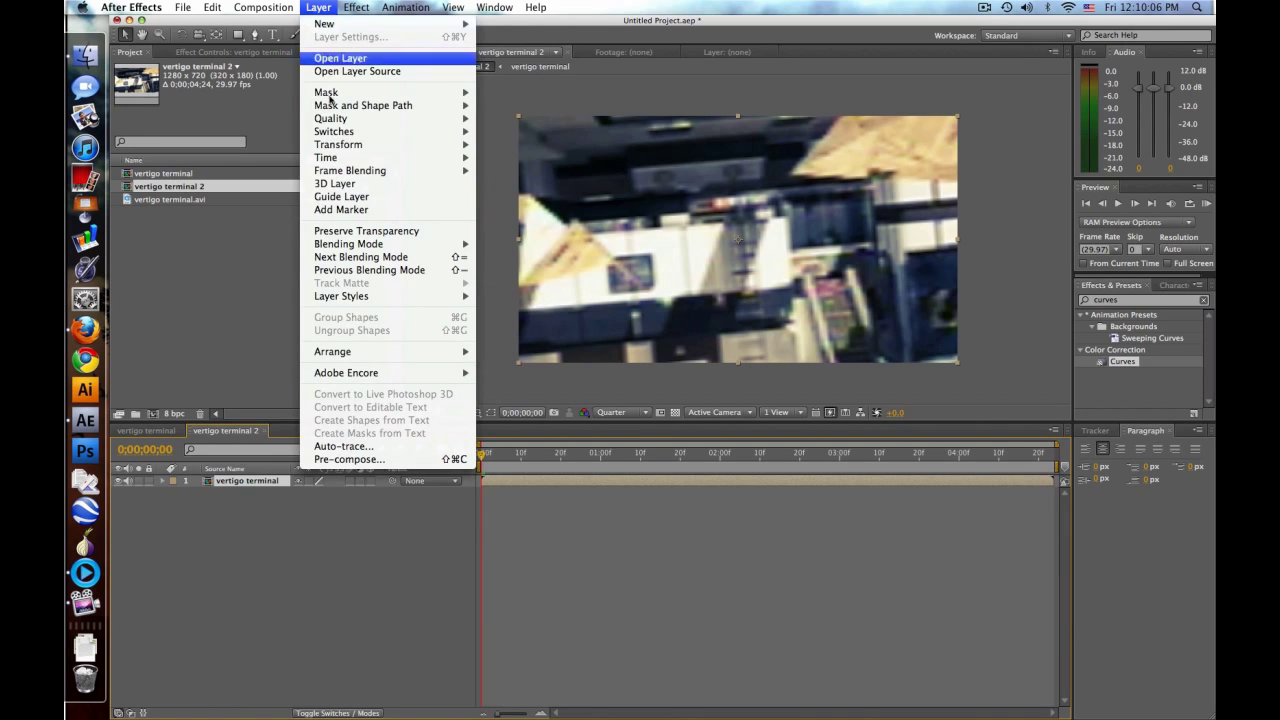
{"action": "mouse_move", "coordinate": [326, 157]}
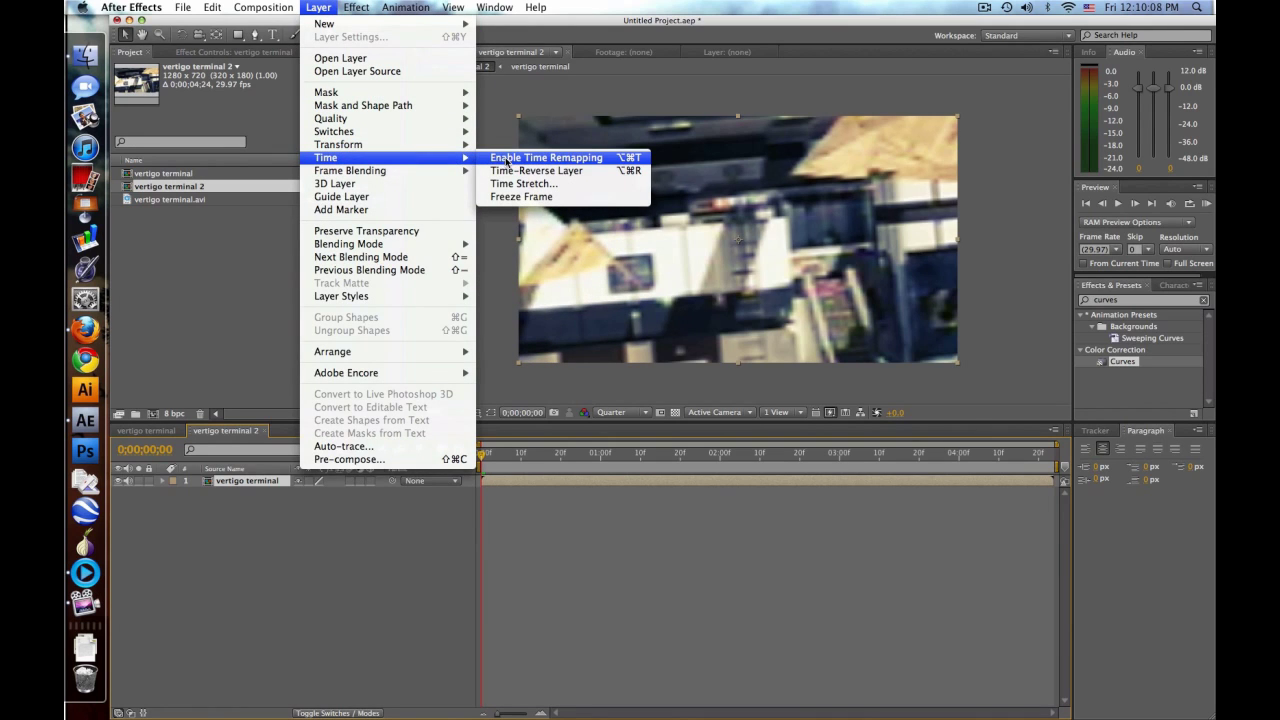
{"action": "left_click", "coordinate": [507, 163]}
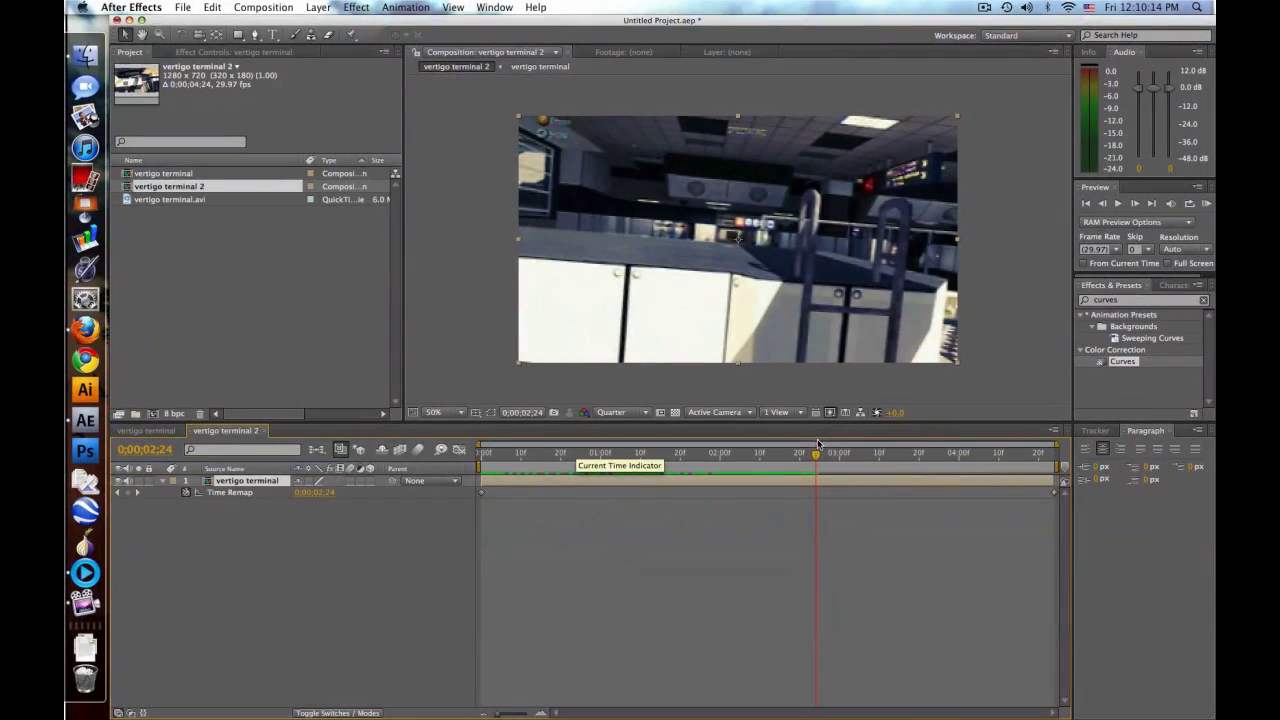
Add a time remap keyframe at 2;24, drag it earlier to speed playback, and preview.
{"action": "left_click", "coordinate": [127, 493]}
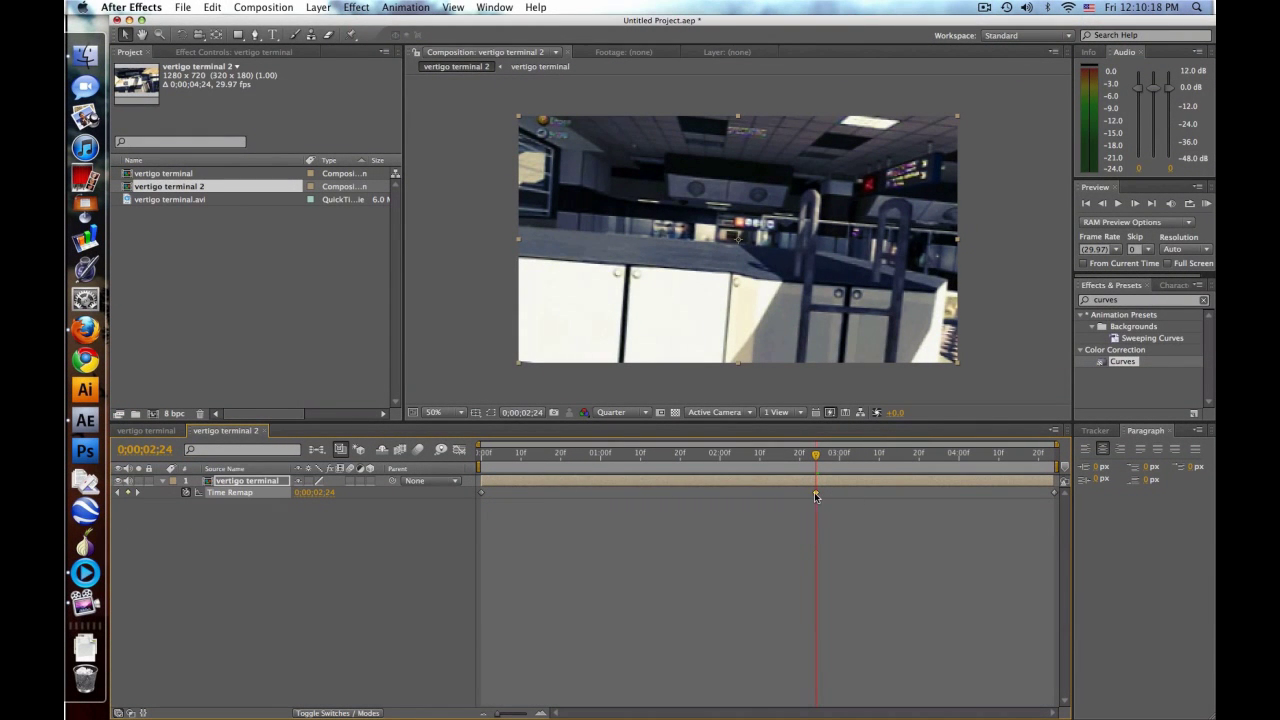
{"action": "left_click_drag", "start_coordinate": [815, 493], "coordinate": [725, 493]}
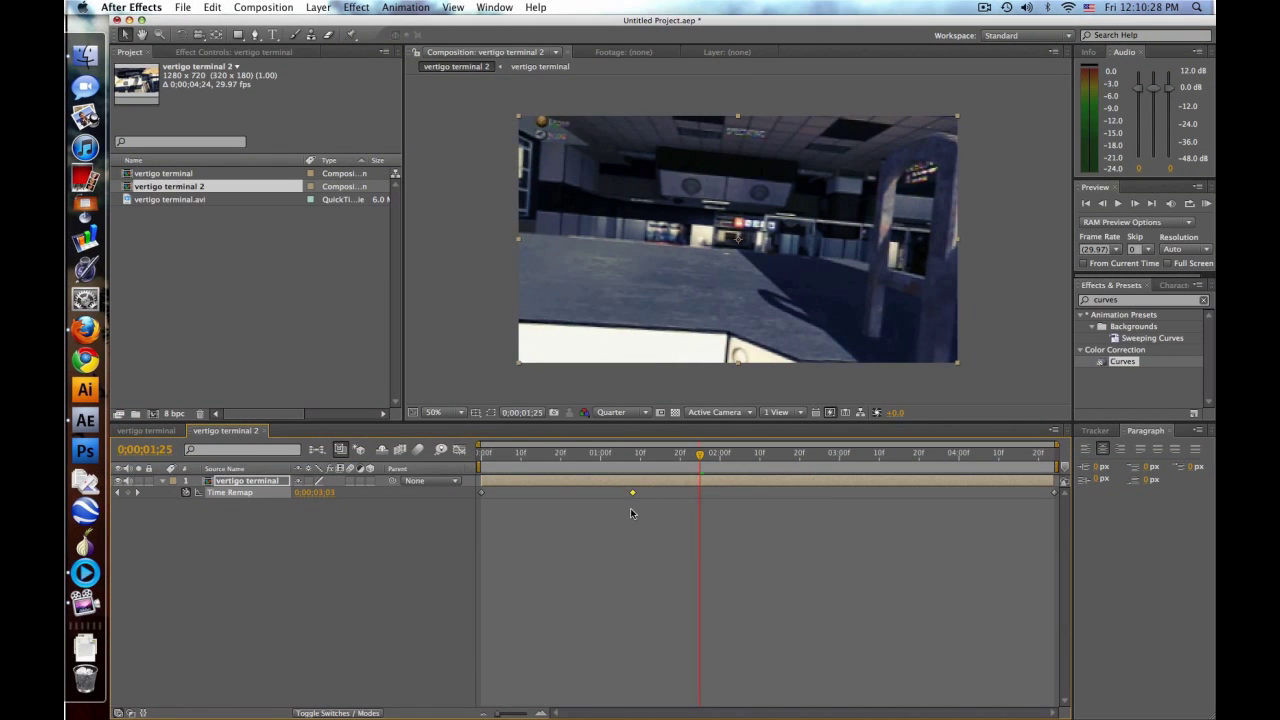
{"action": "left_click", "coordinate": [1205, 203]}
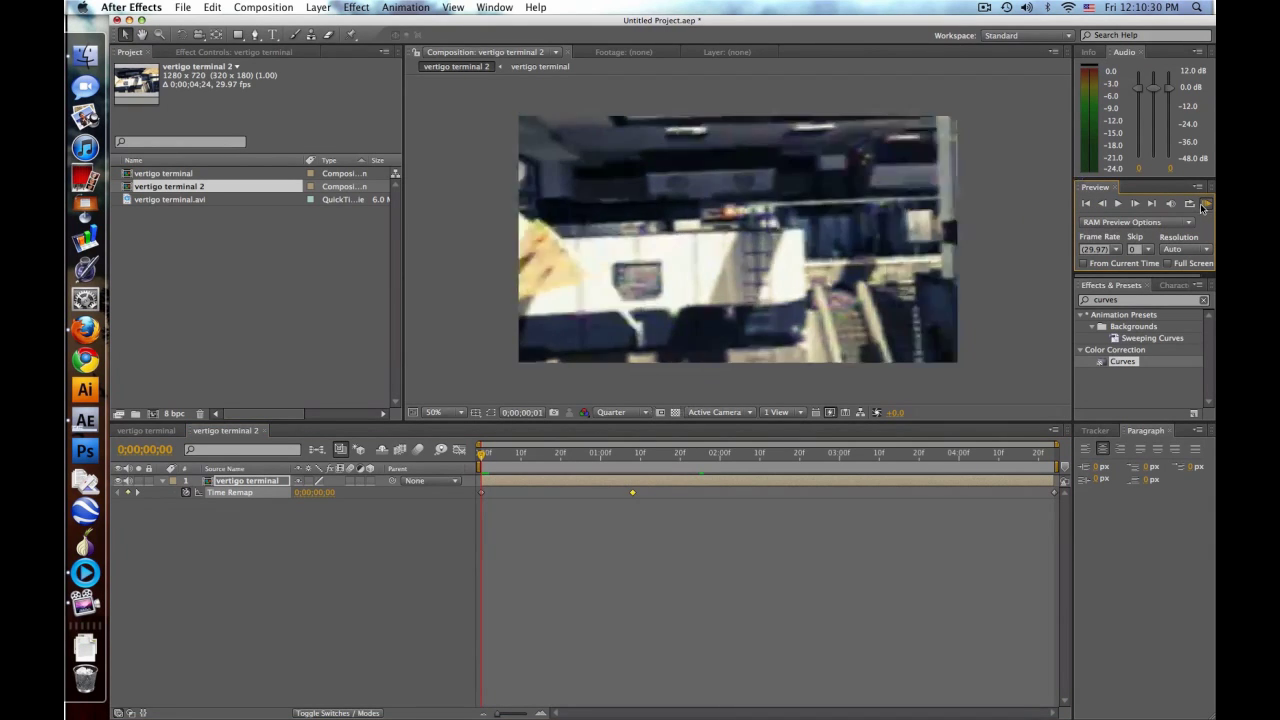